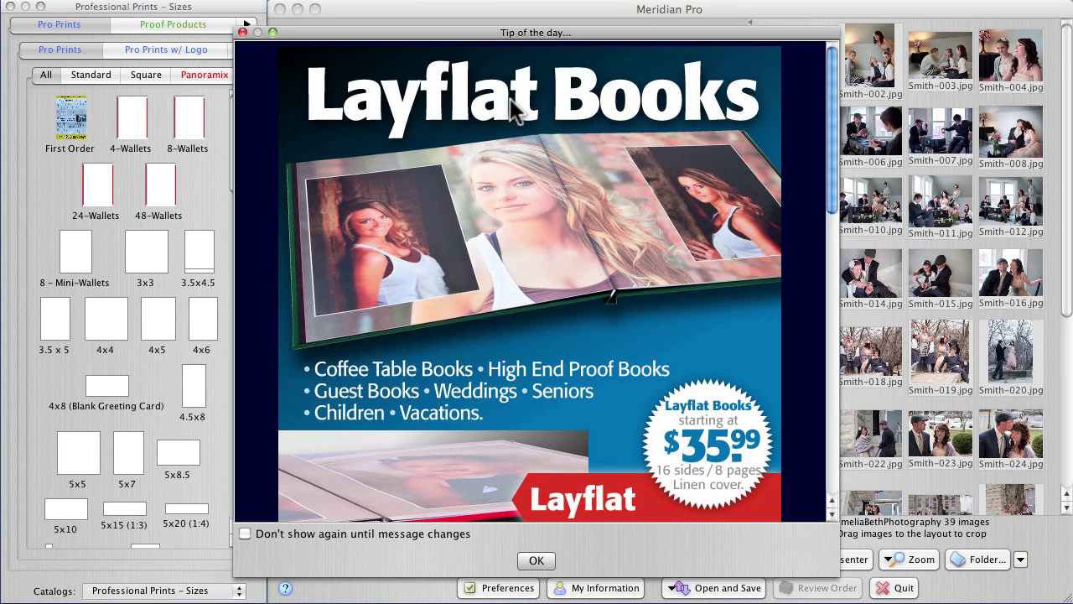
Step: Read through and dismiss the Tip of the day
scroll(611, 284, "down", 5)
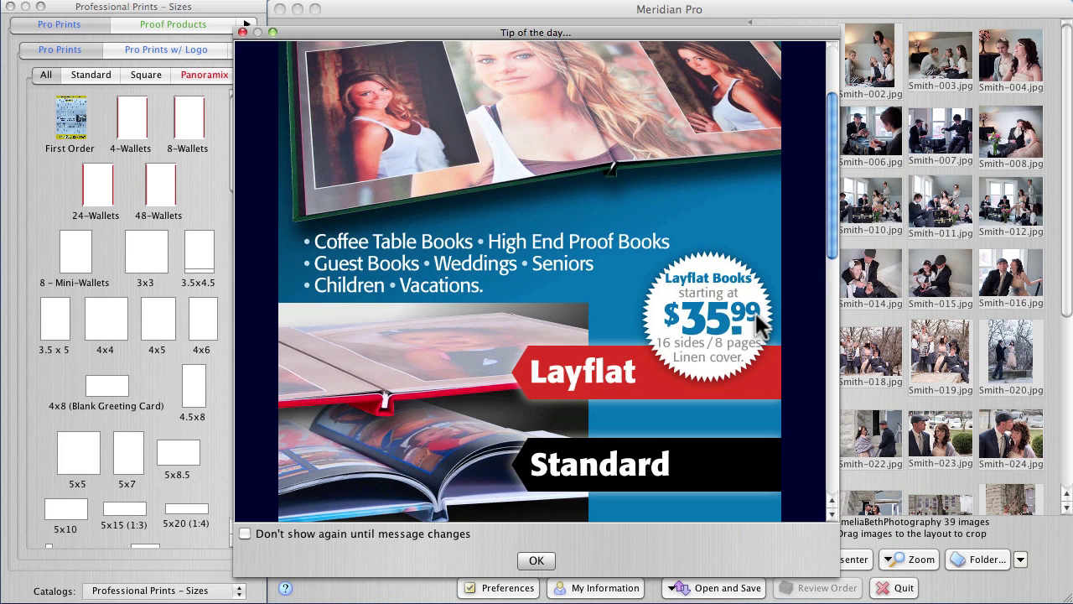
scroll(755, 313, "down", 6)
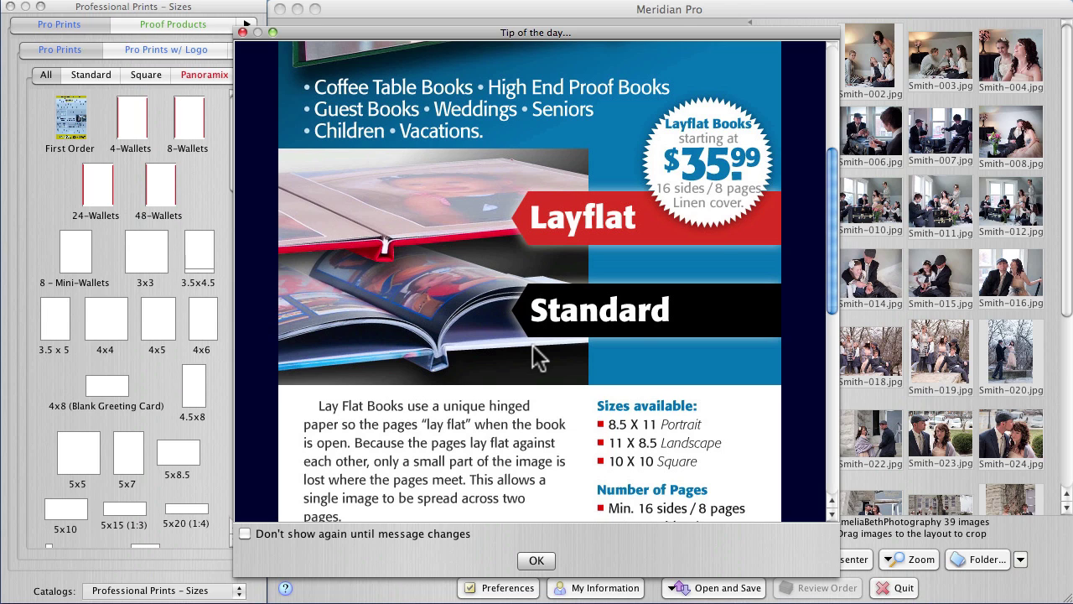
scroll(539, 356, "down", 1)
scroll(603, 335, "down", 3)
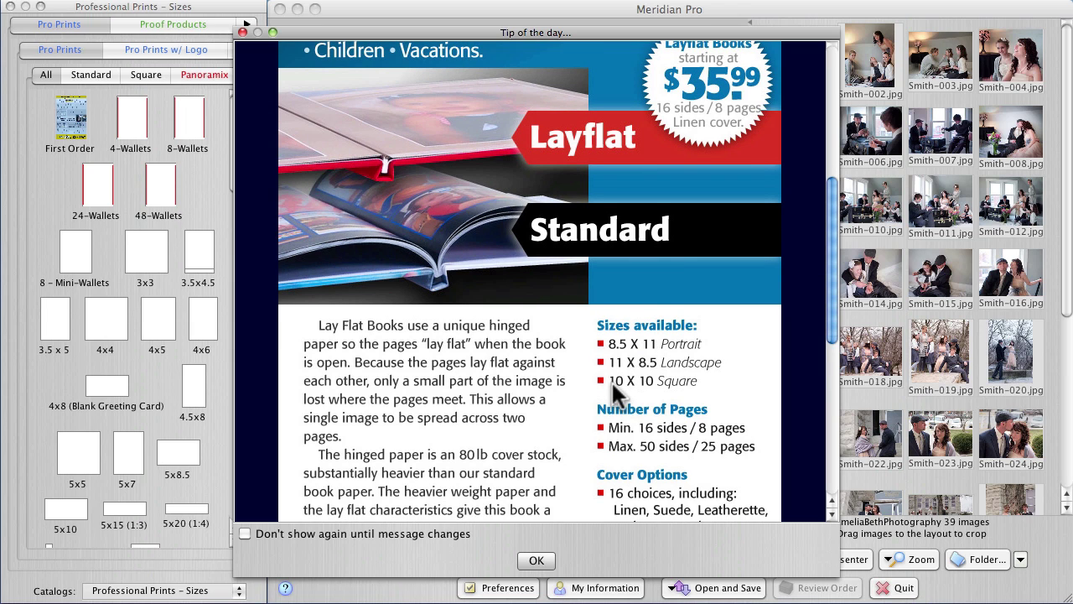
scroll(611, 380, "down", 4)
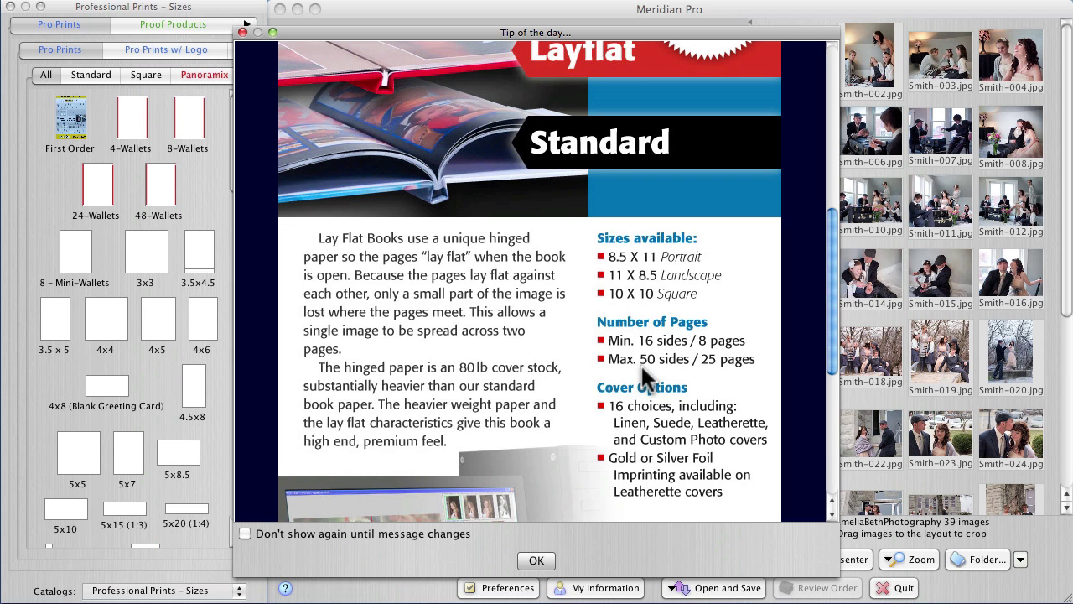
scroll(652, 361, "down", 15)
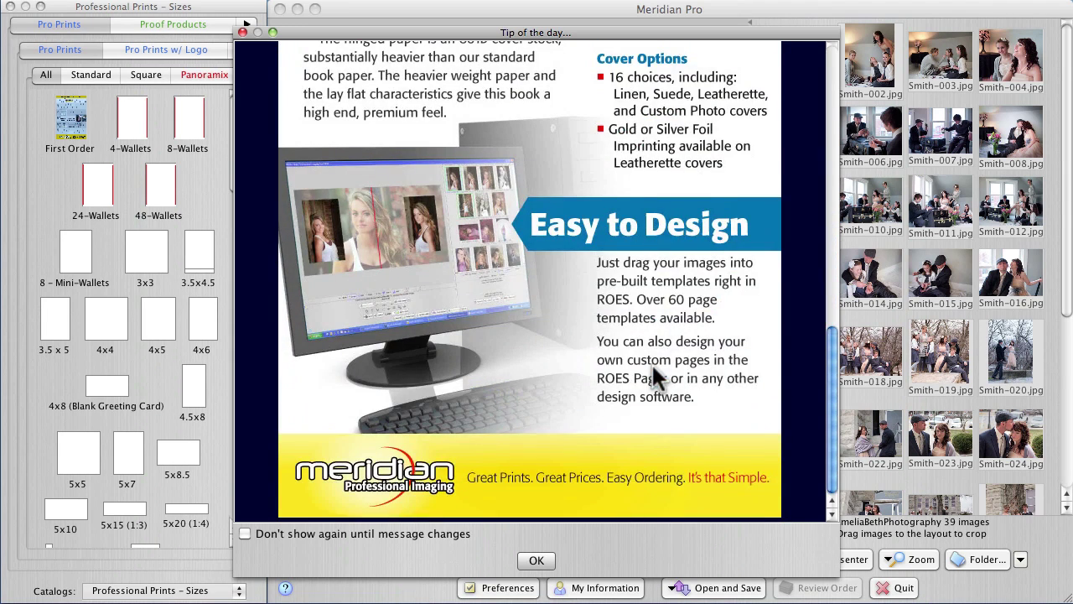
scroll(651, 362, "up", 20)
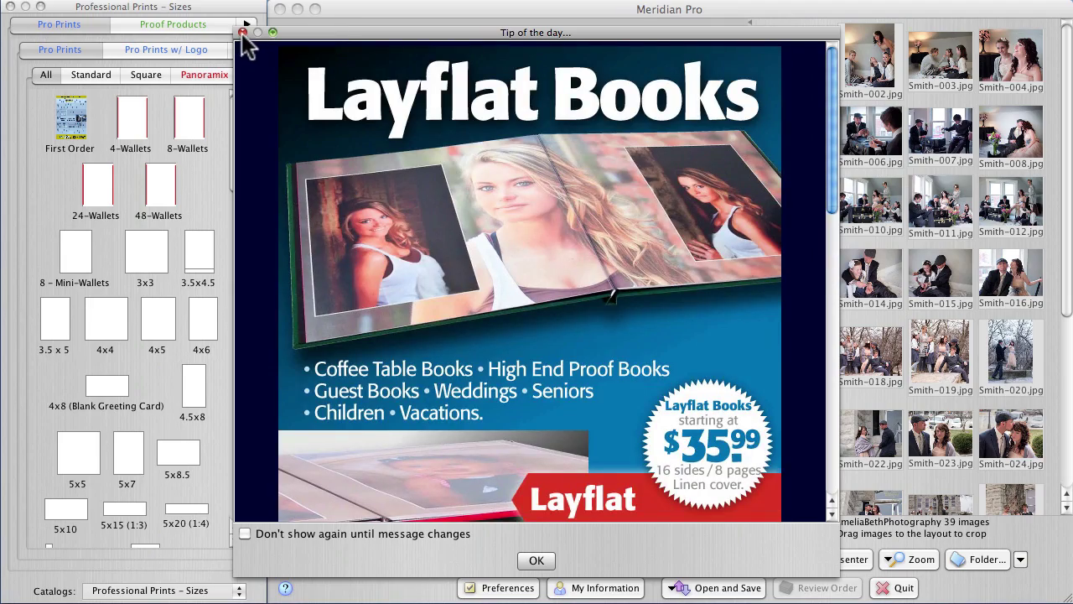
left_click(243, 33)
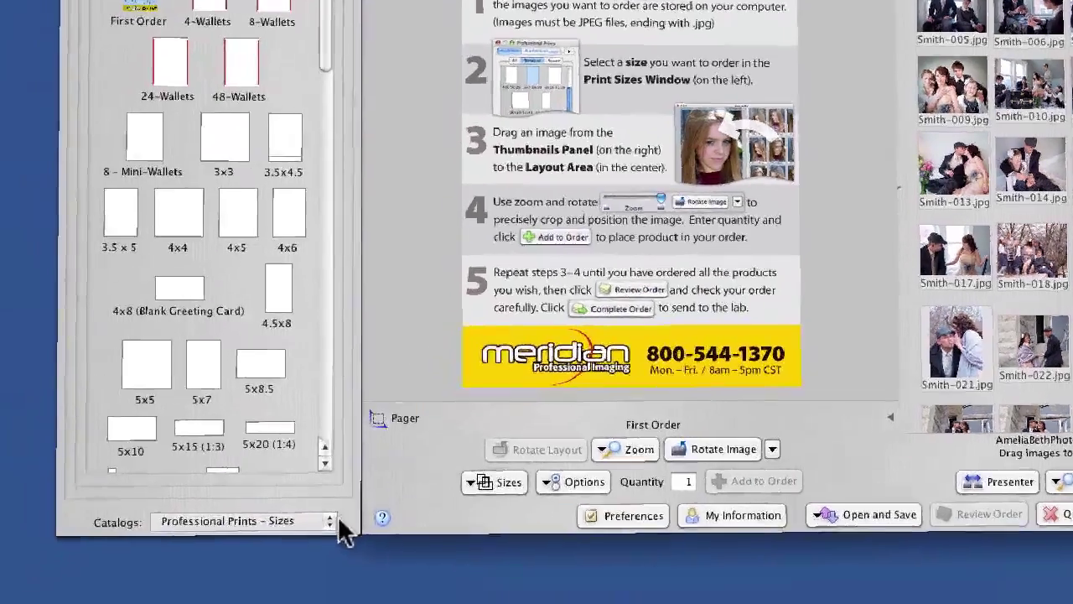
Step: Switch the catalog to Lay Flat Books – 11x8.5 and enlarge its book instructions
left_click(330, 522)
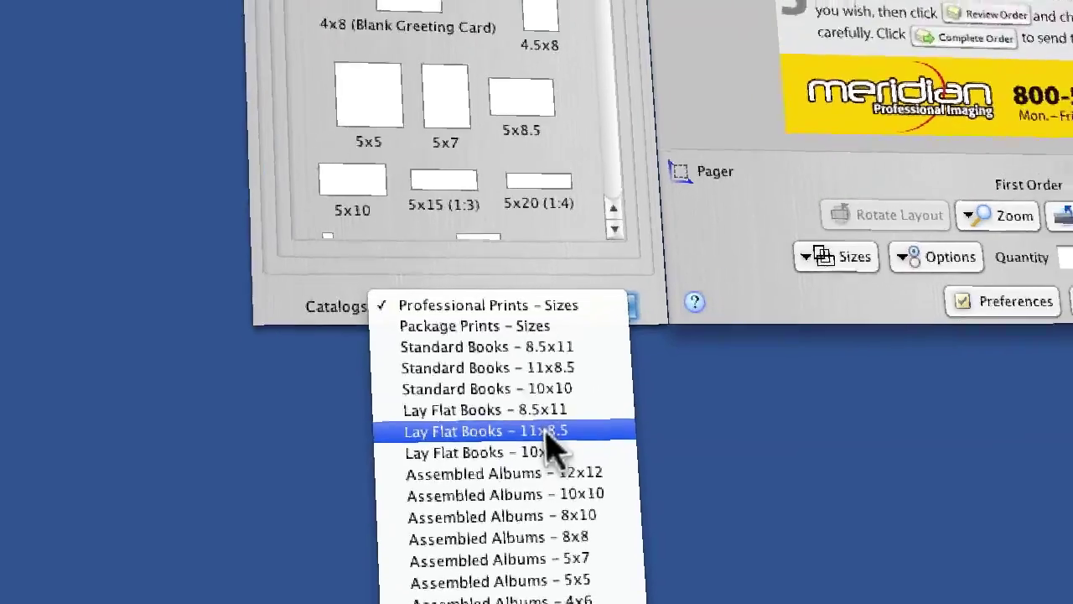
left_click(611, 401)
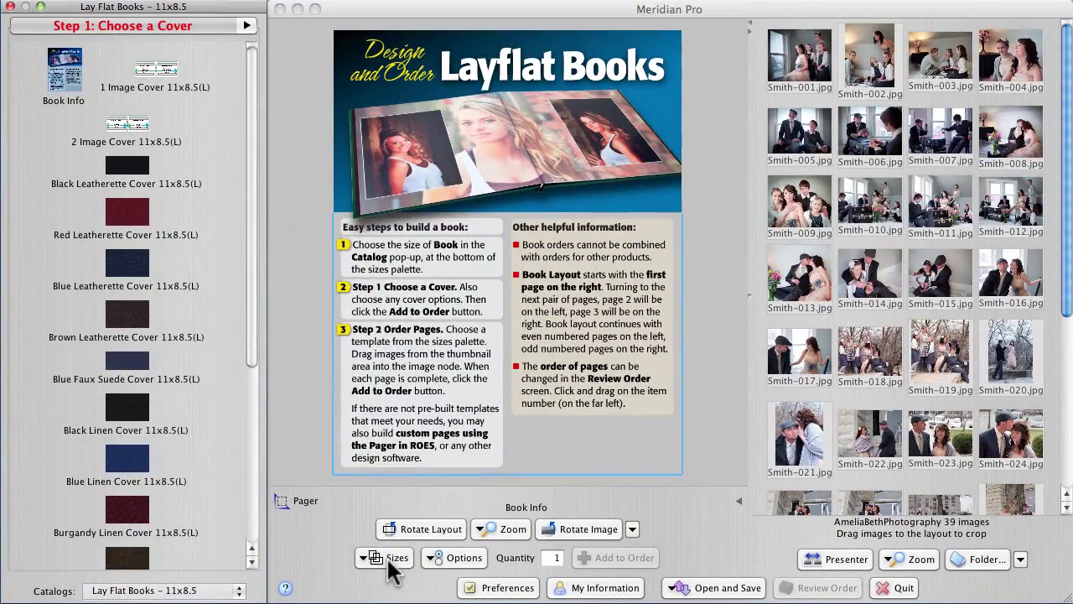
left_click(564, 371)
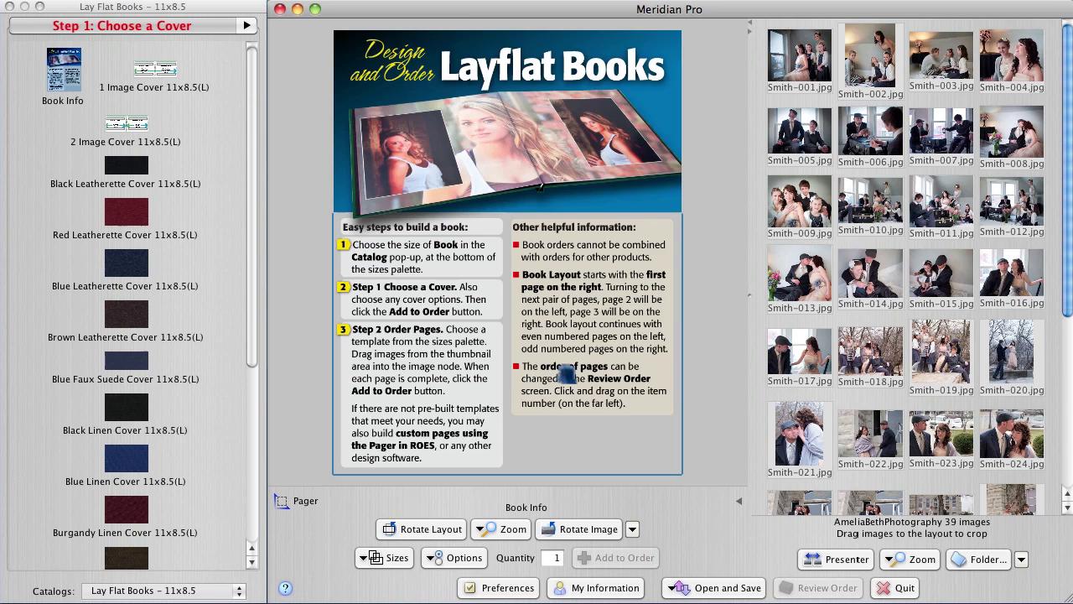
left_click(564, 371)
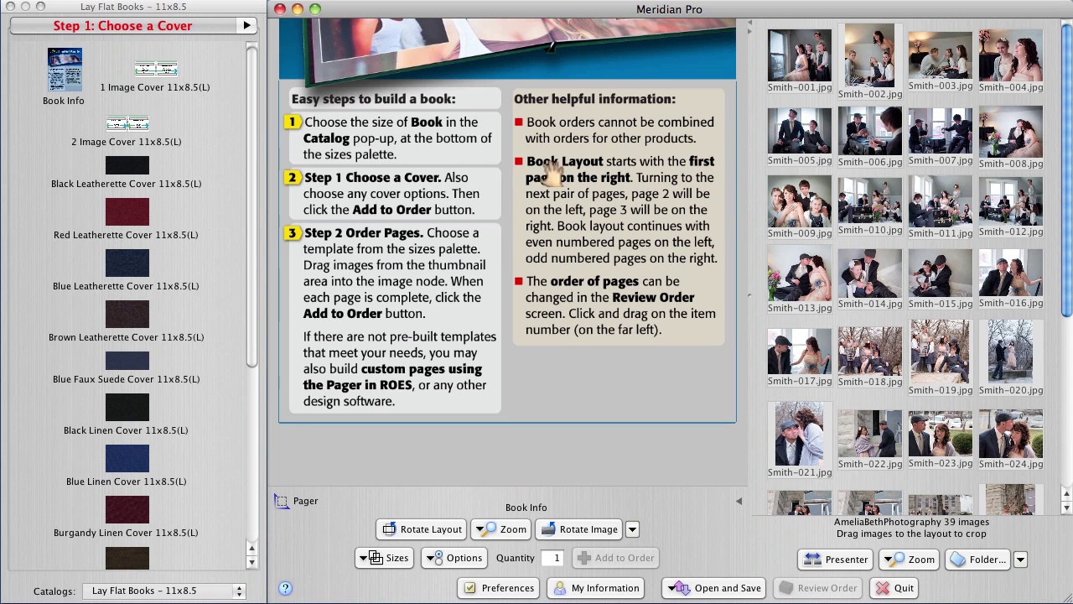
Step: Use the 2 Image Cover 11x8.5(L) with Smith-027 on the back and Smith-028 on the front
left_click(156, 68)
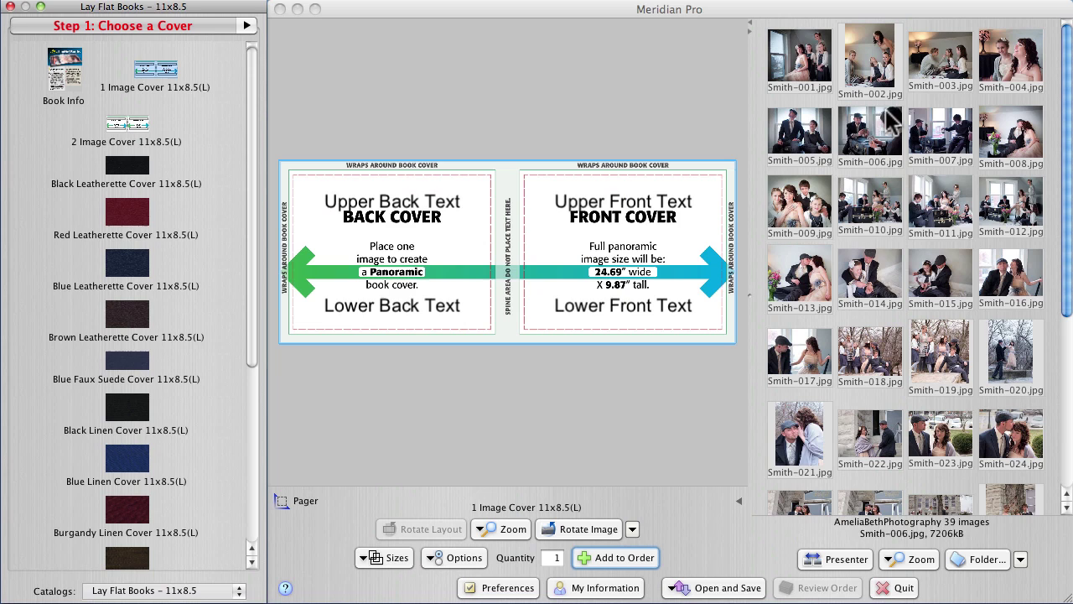
scroll(965, 372, "down", 5)
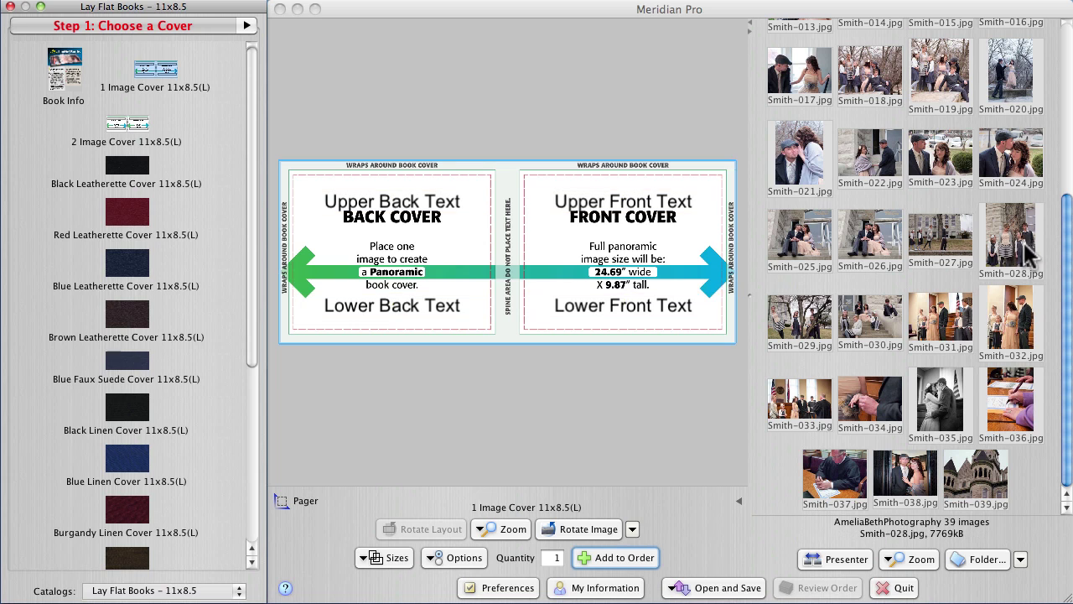
left_click_drag(946, 241, 642, 265)
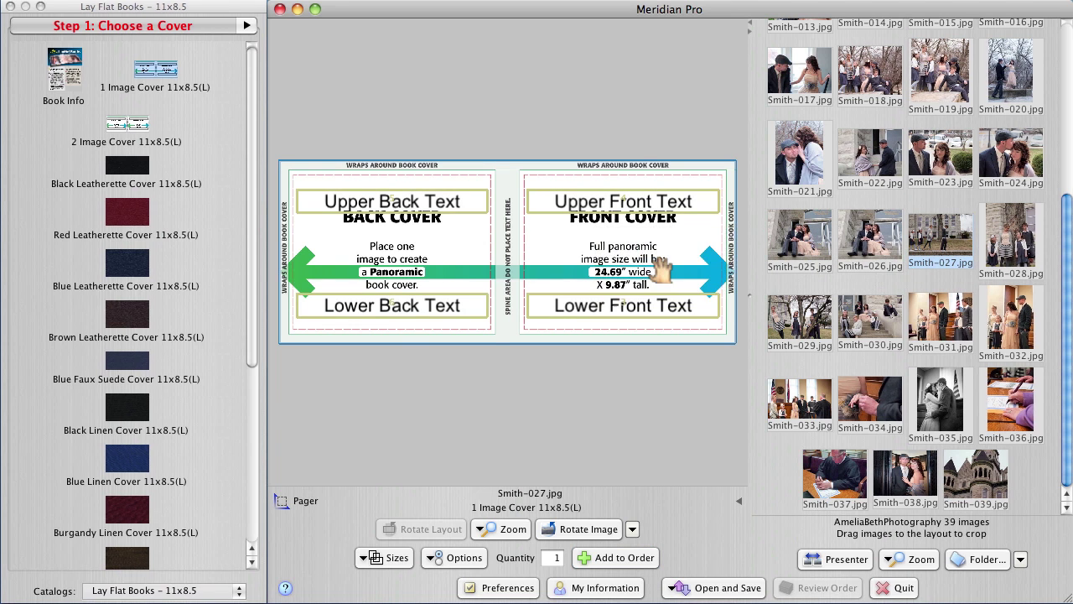
left_click(117, 126)
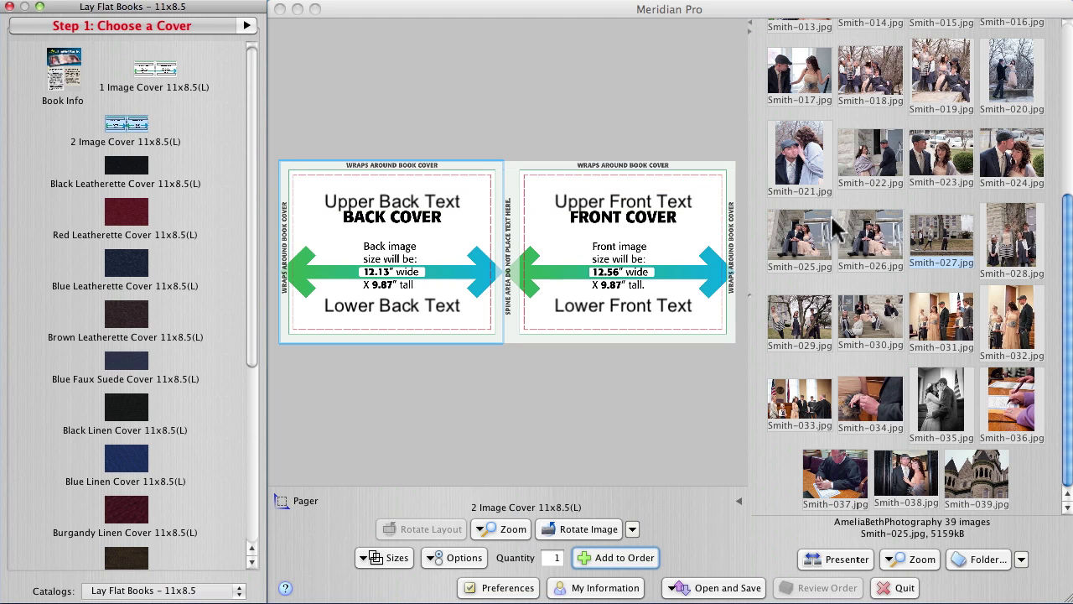
left_click_drag(946, 243, 693, 246)
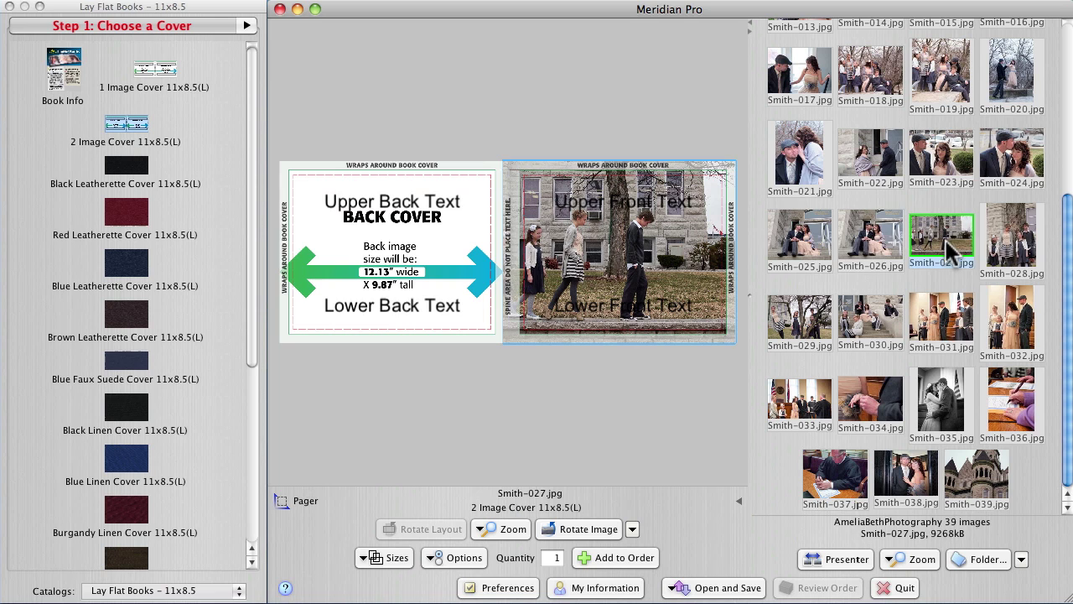
left_click_drag(946, 245, 414, 255)
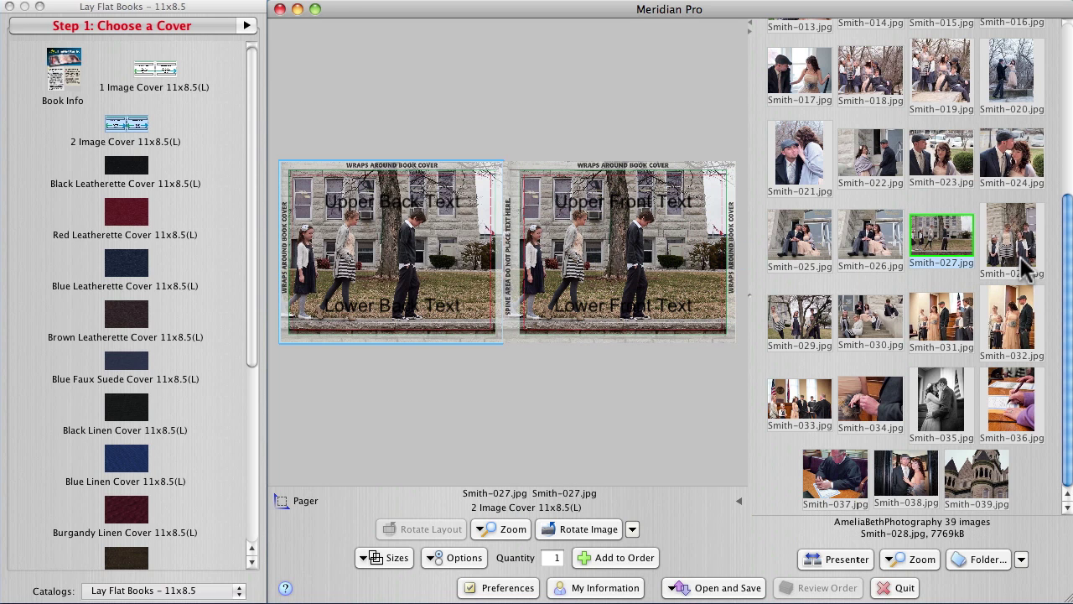
left_click_drag(1015, 251, 634, 269)
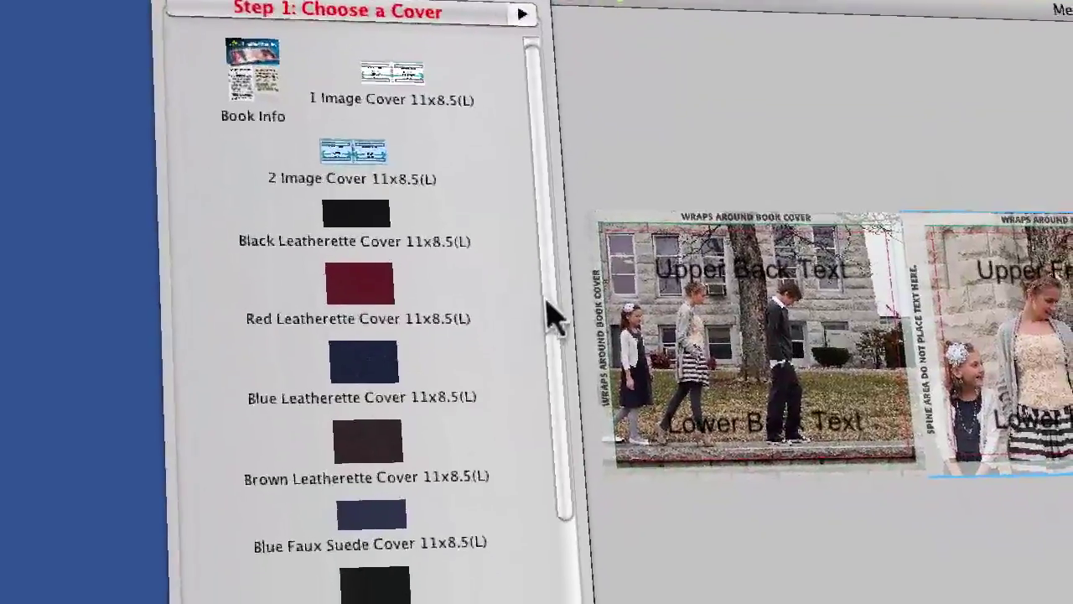
Step: Add the Khaki Linen Cover 11x8.5(L) to the order at quantity 1
left_click_drag(547, 304, 472, 444)
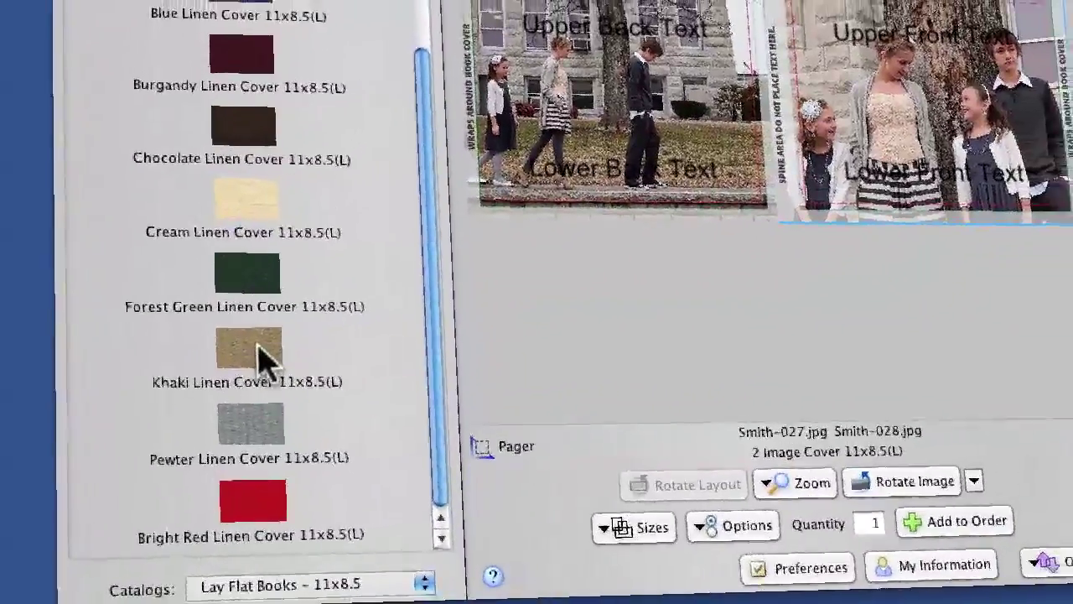
left_click(298, 359)
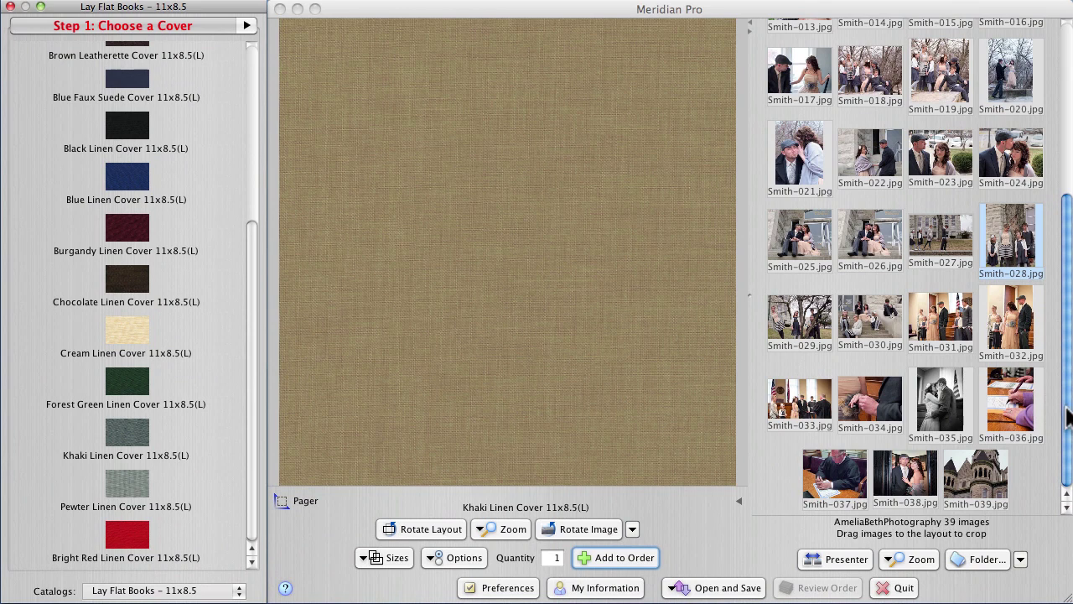
left_click_drag(1068, 417, 1048, 76)
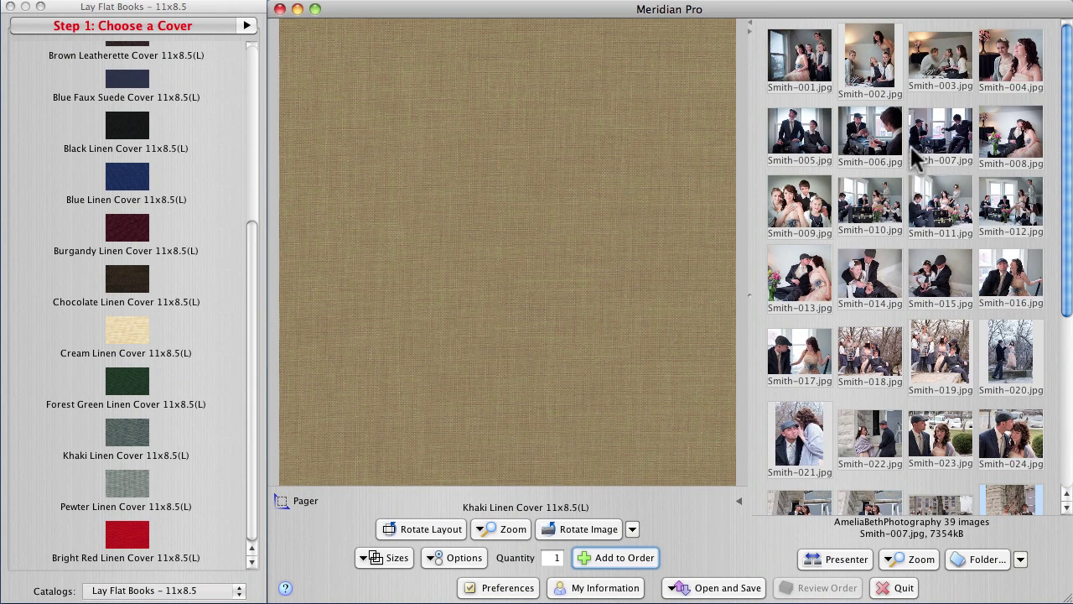
left_click(623, 560)
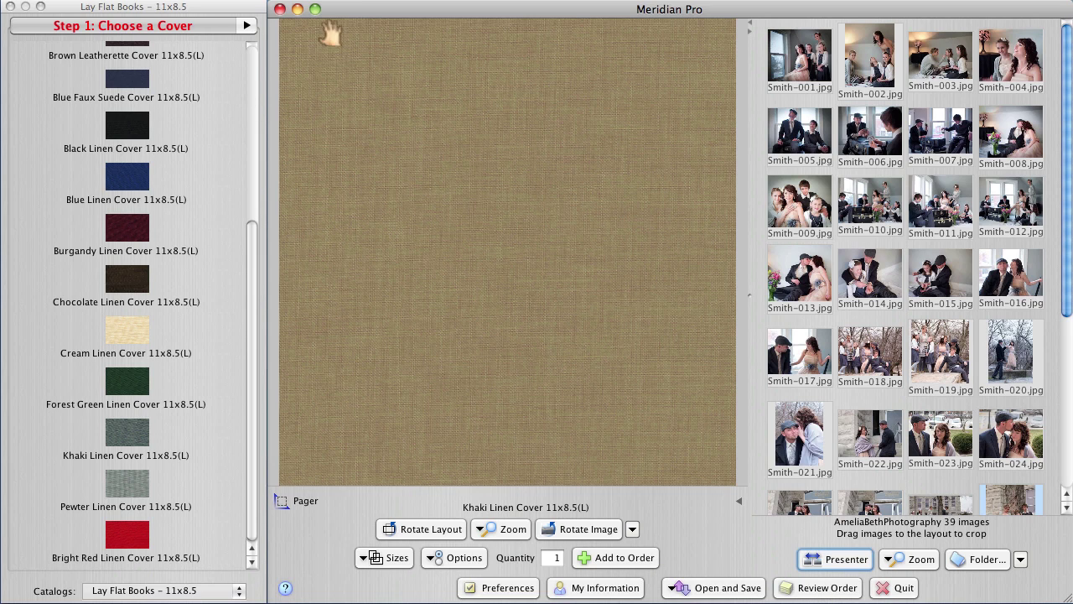
Step: Order a Blank 11x8.5 page of Smith-001.jpg, nudged slightly upward in its frame
left_click(247, 24)
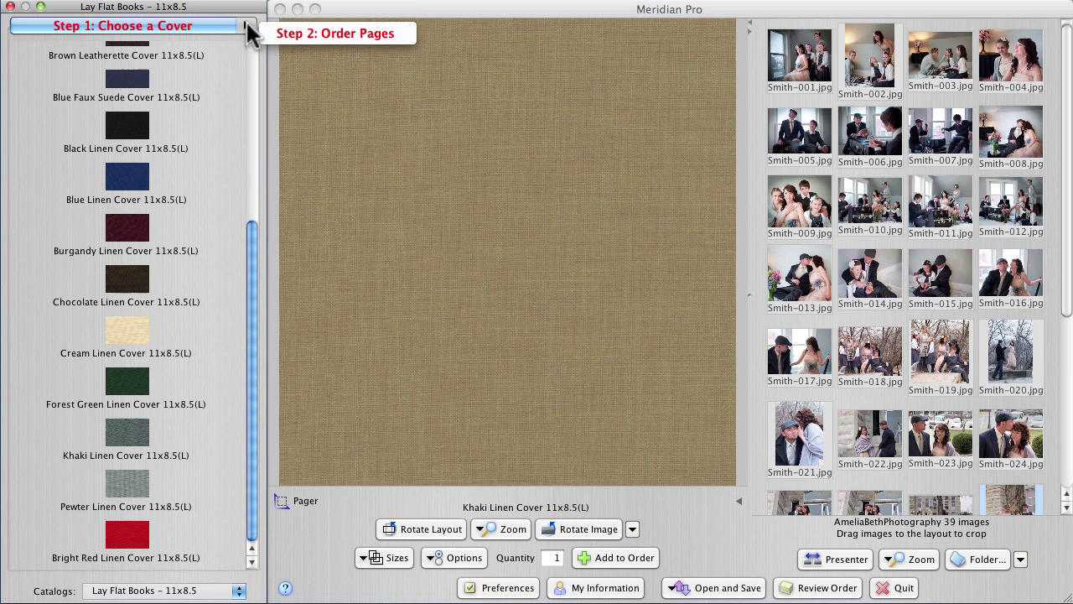
left_click(314, 31)
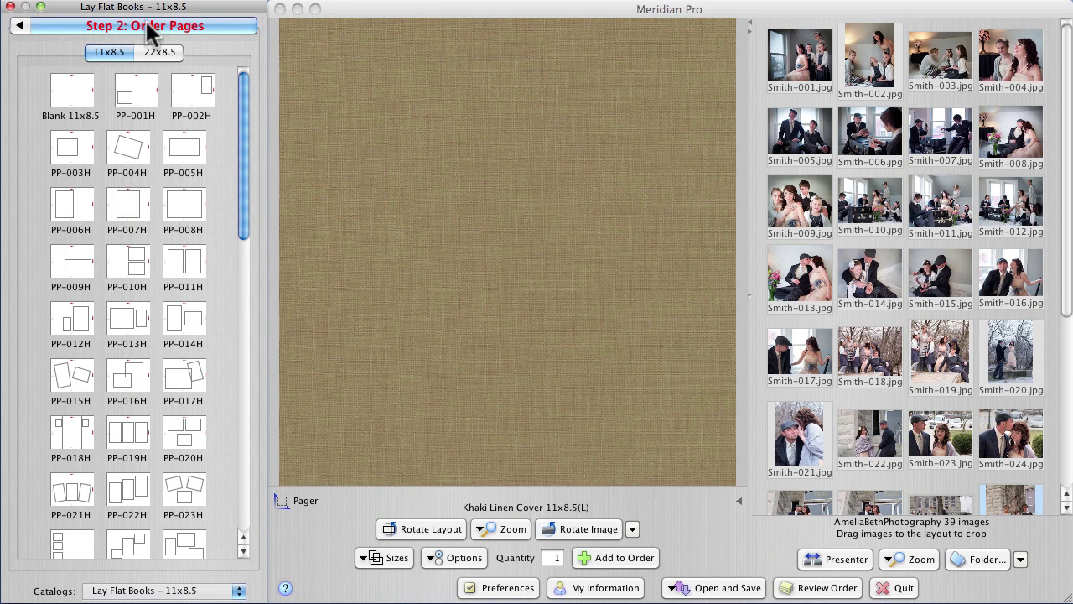
left_click(84, 99)
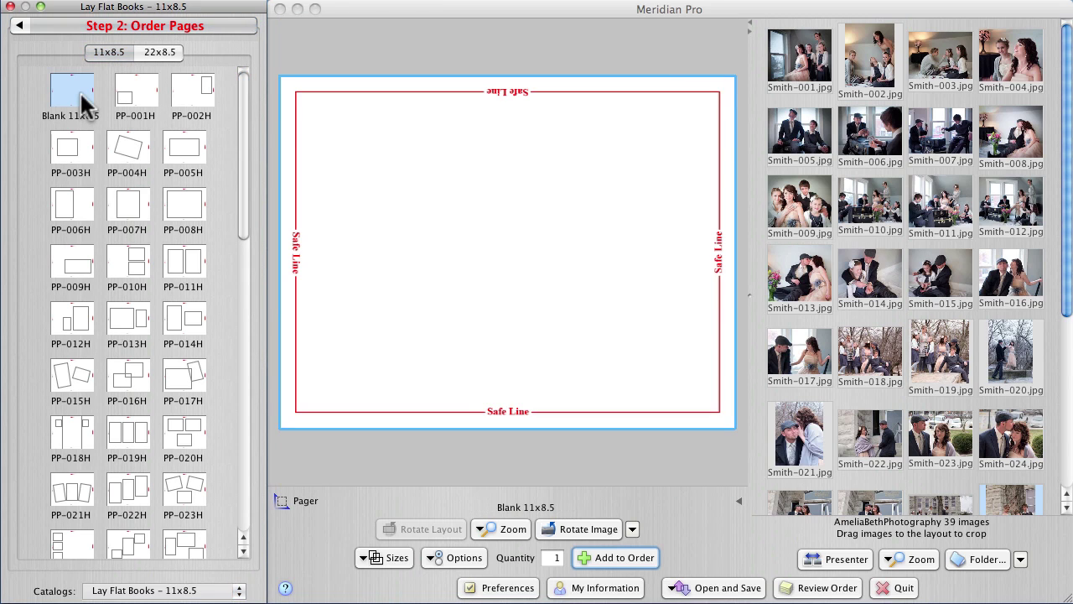
left_click_drag(821, 58, 557, 268)
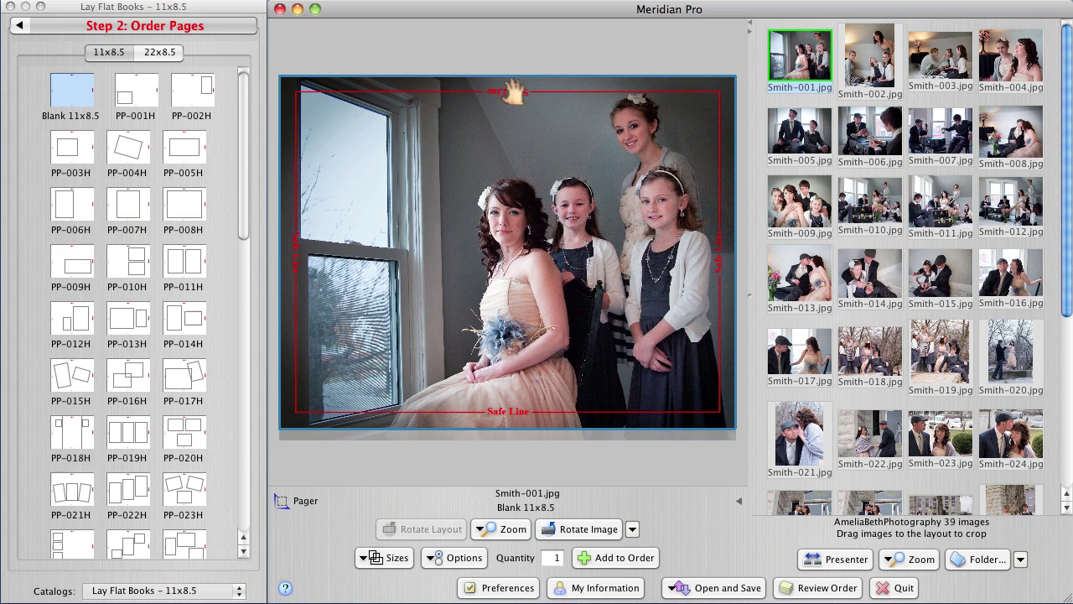
left_click_drag(638, 268, 641, 263)
left_click(635, 568)
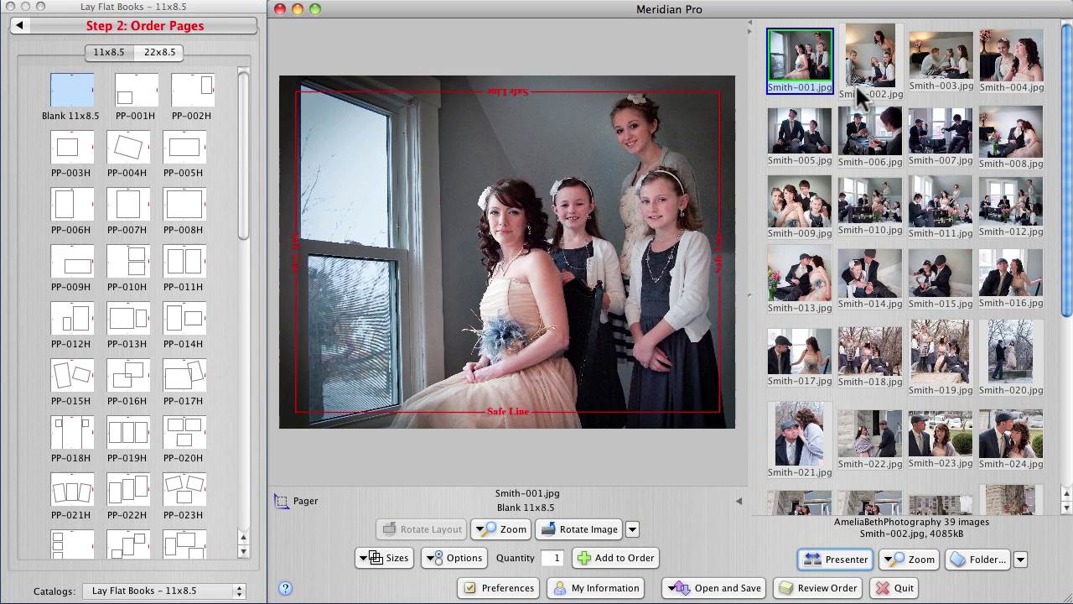
Step: Place Smith-002 in the PP-008H layout, fitted so the whole photo shows
left_click(182, 203)
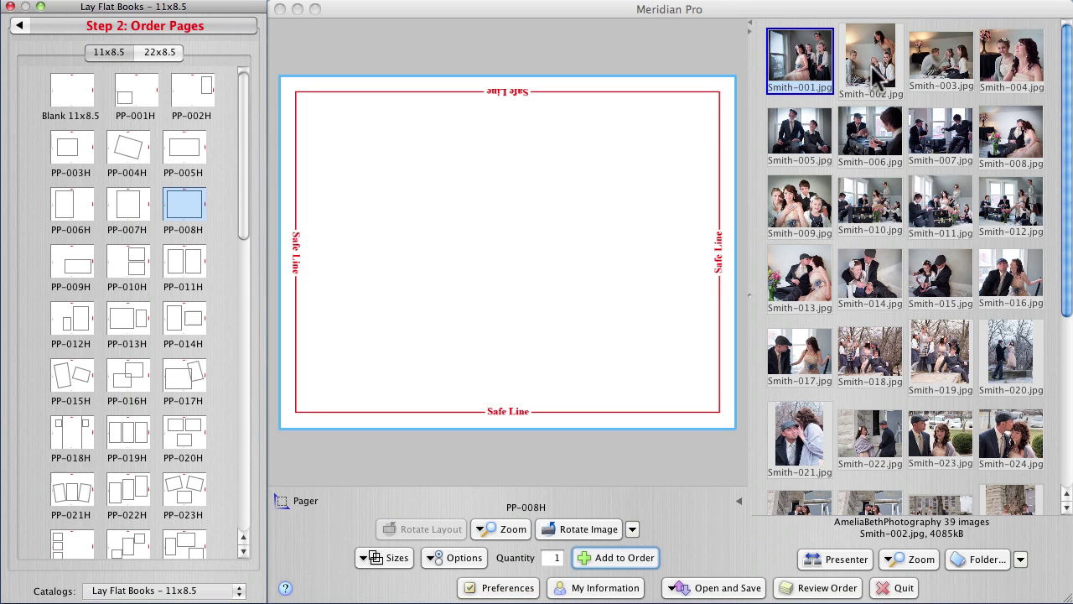
left_click_drag(875, 75, 607, 245)
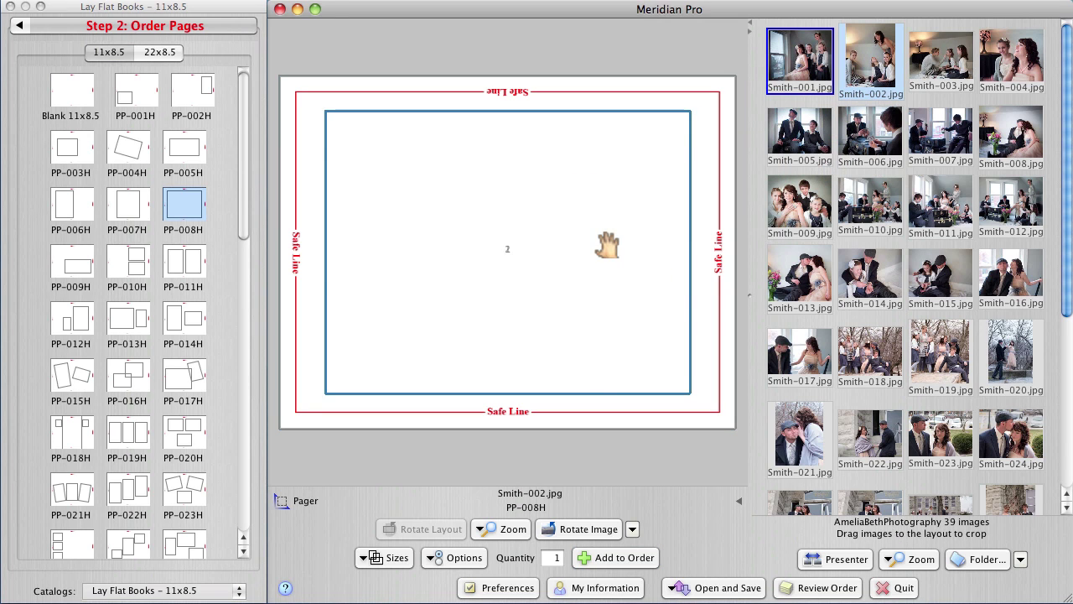
left_click(513, 528)
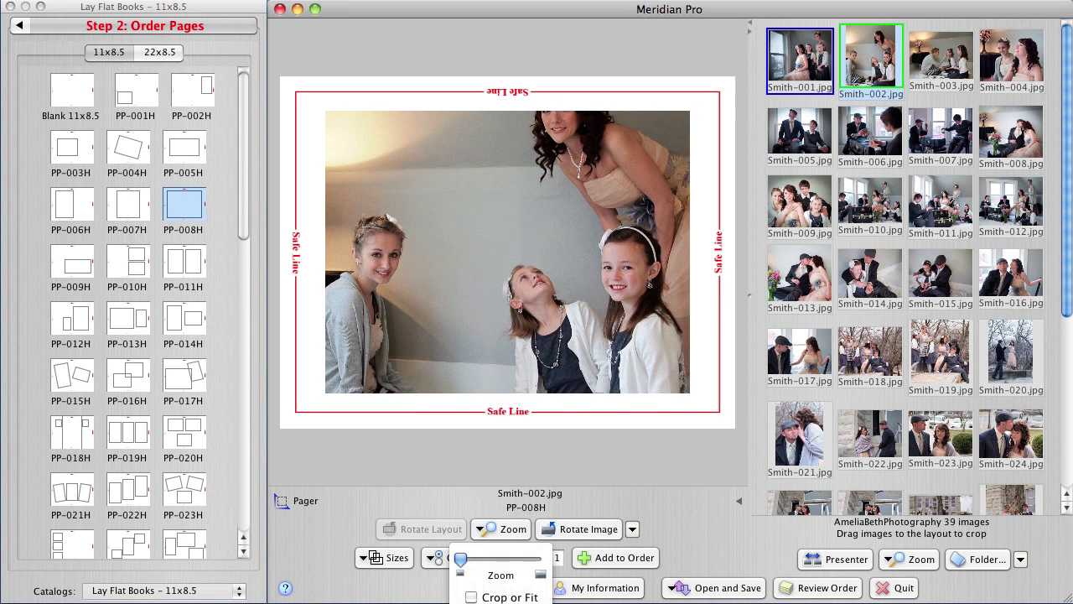
left_click(472, 598)
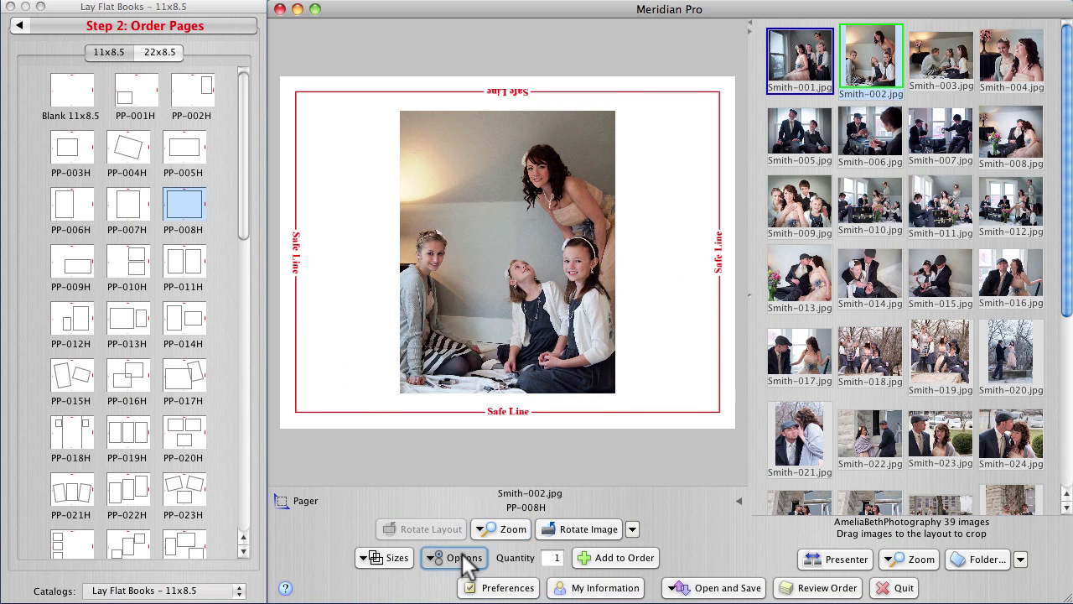
Step: Give the page a black background, order it, and load Smith-003 into the layout
left_click(448, 557)
left_click(411, 526)
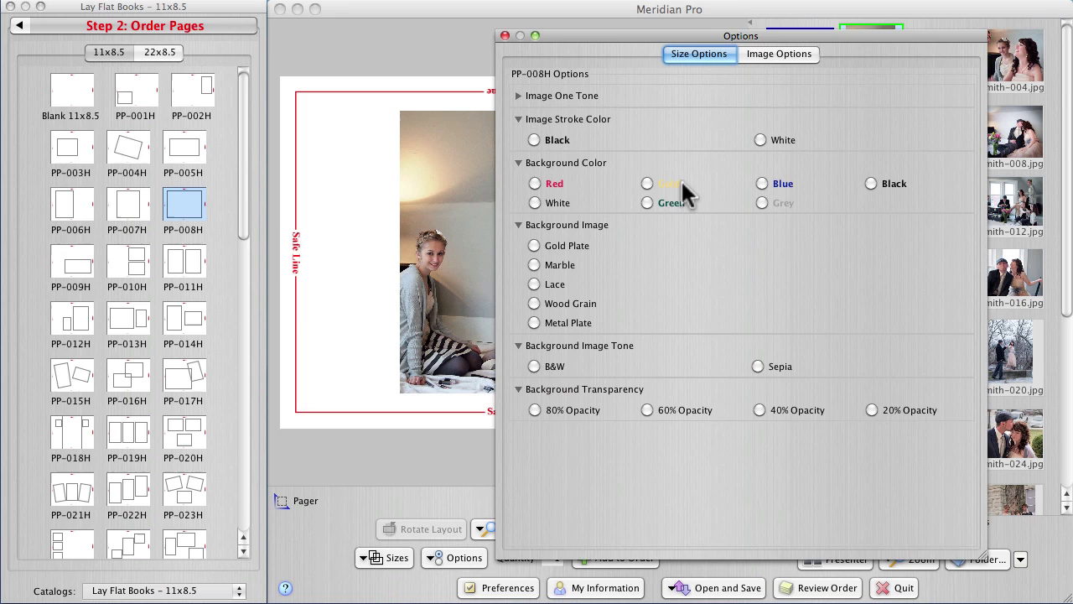
left_click(874, 183)
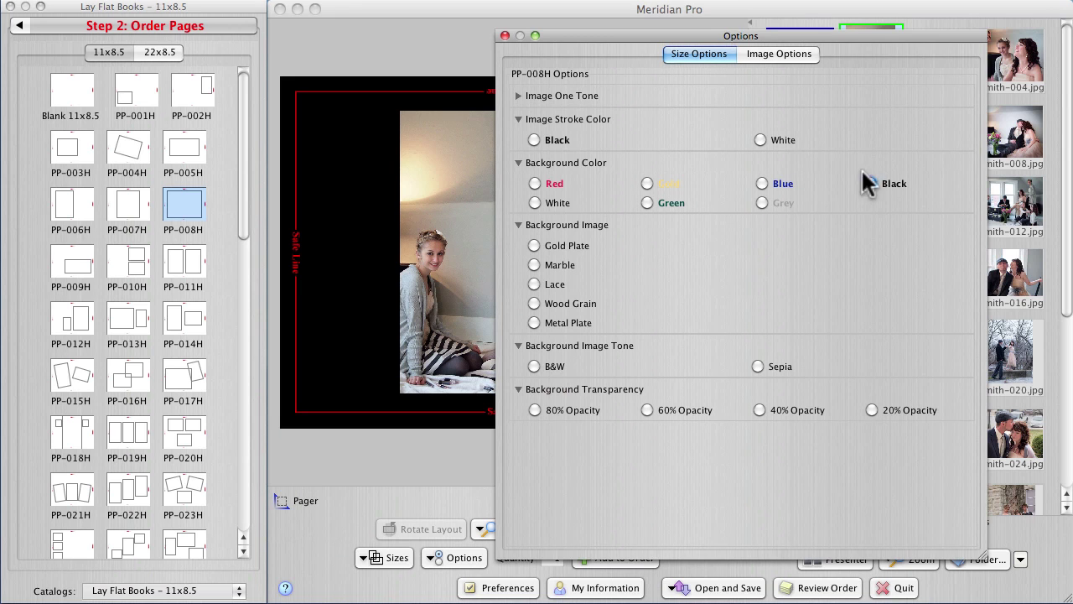
left_click(504, 35)
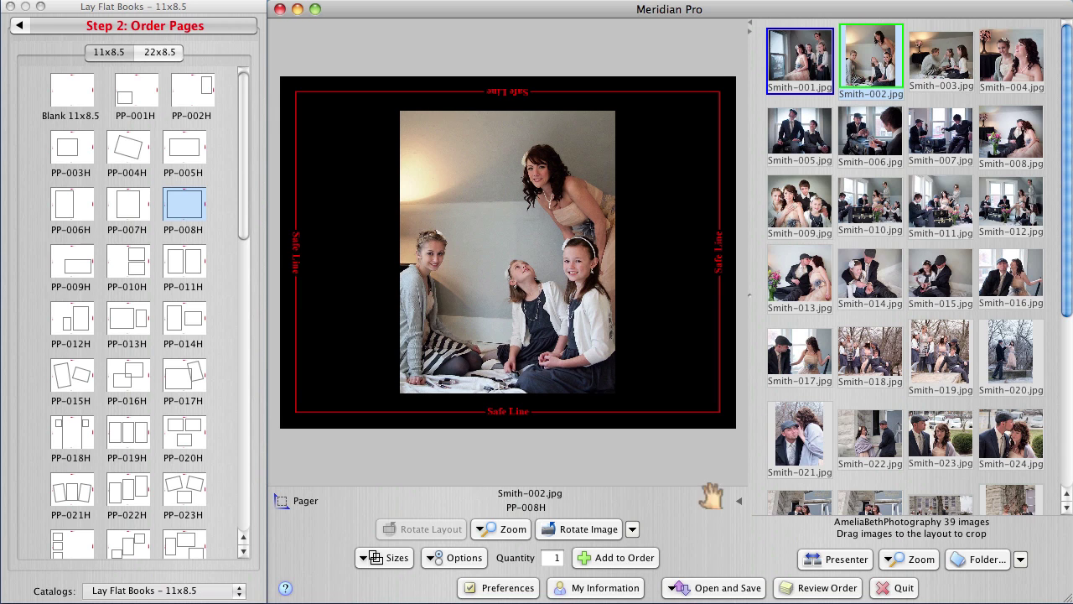
left_click(627, 559)
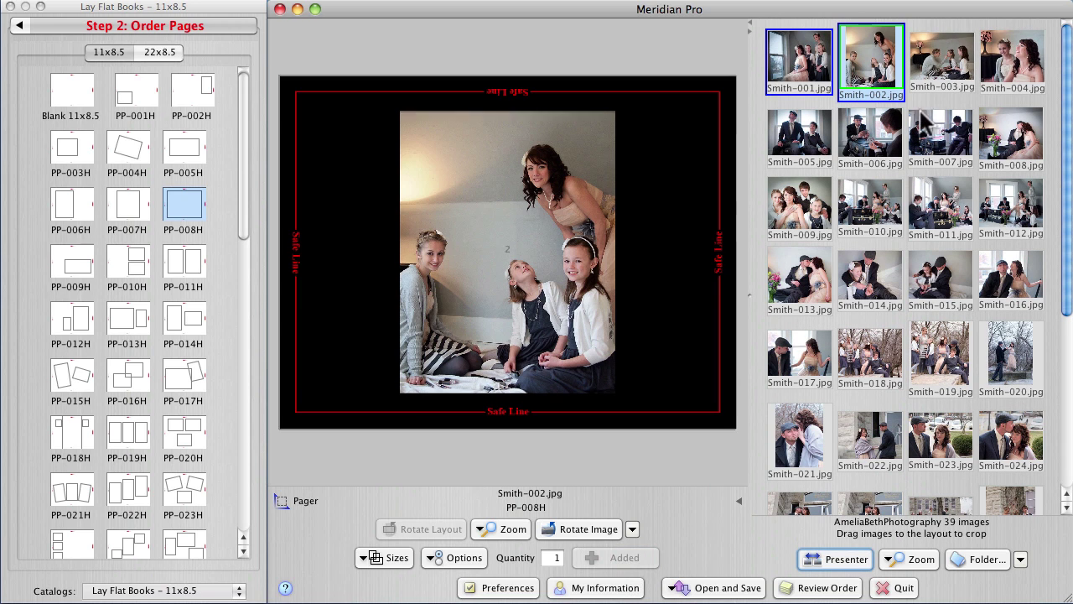
left_click_drag(956, 67, 560, 301)
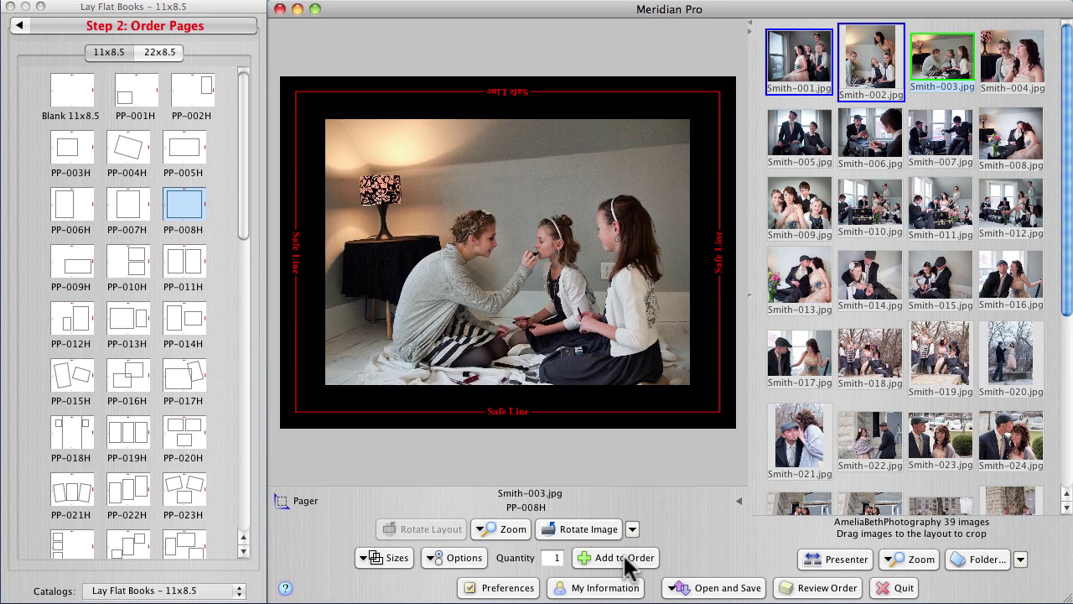
Step: Order the Smith-003 page, then add Smith-005 and Smith-006 together as separate pages
left_click(625, 559)
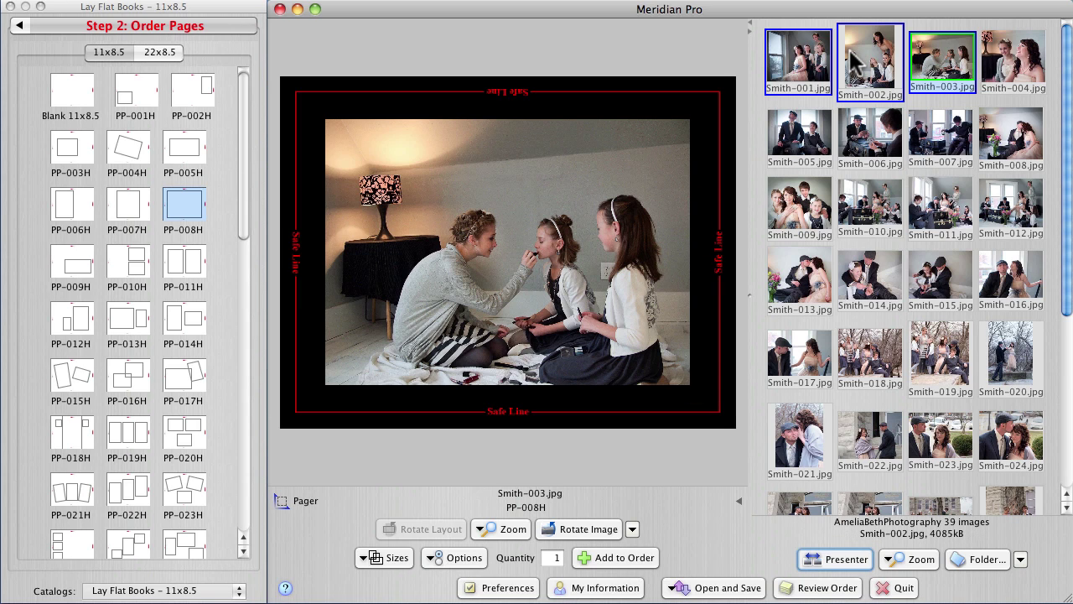
left_click(812, 148)
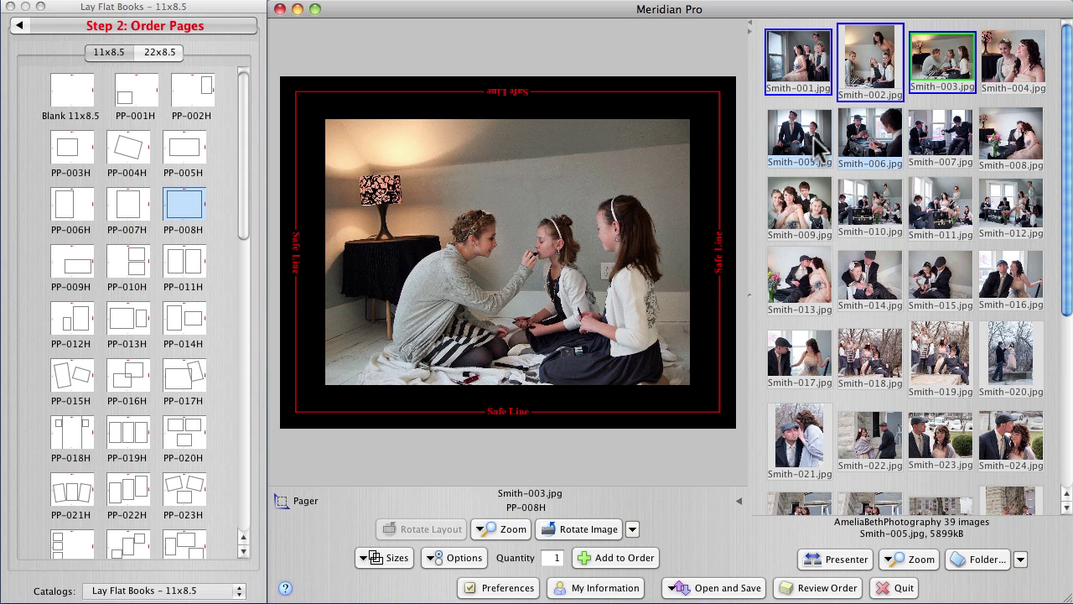
left_click_drag(812, 139, 533, 244)
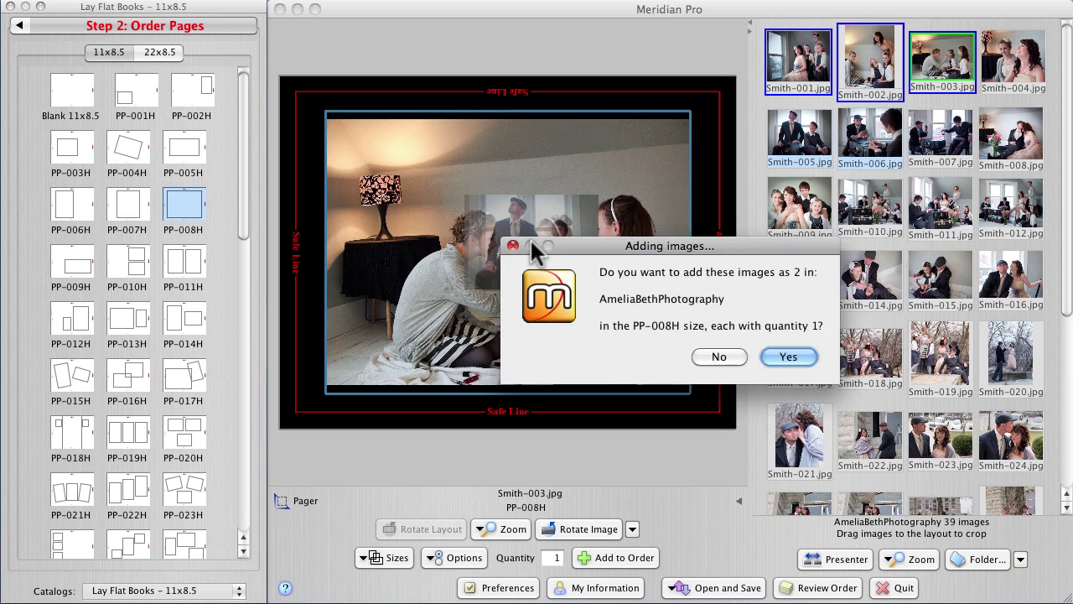
left_click(793, 354)
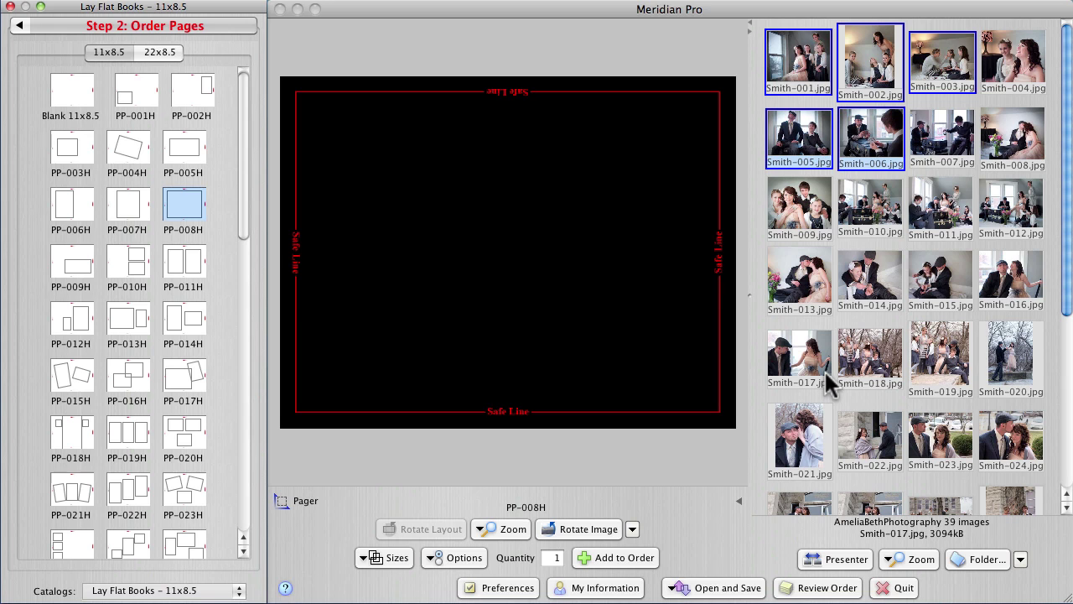
Step: Order PP-008H pages of Smith-008 and Smith-009
scroll(823, 369, "down", 1)
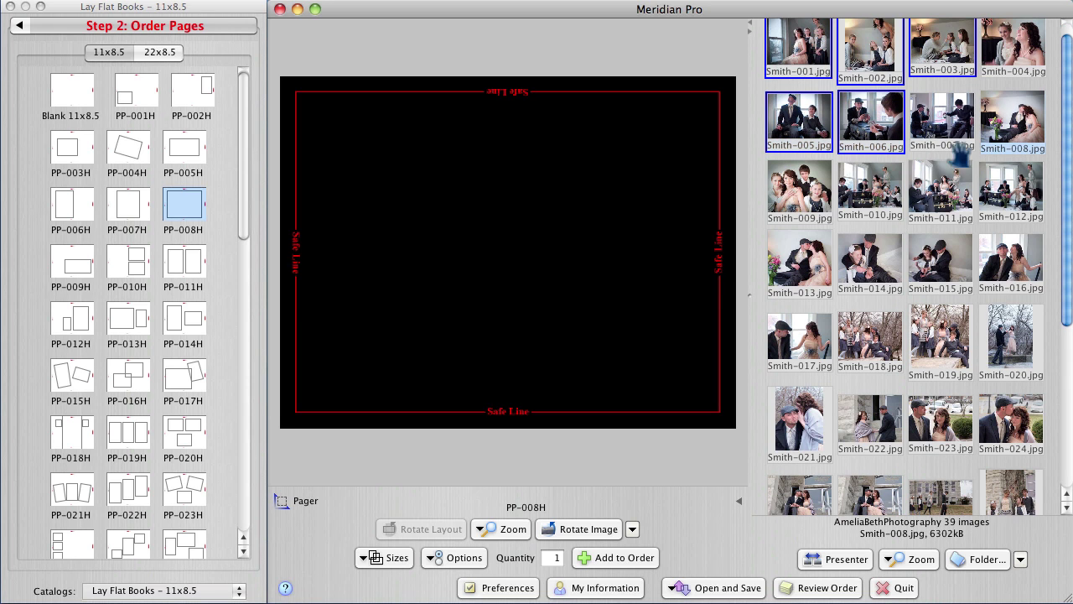
left_click_drag(1013, 121, 544, 256)
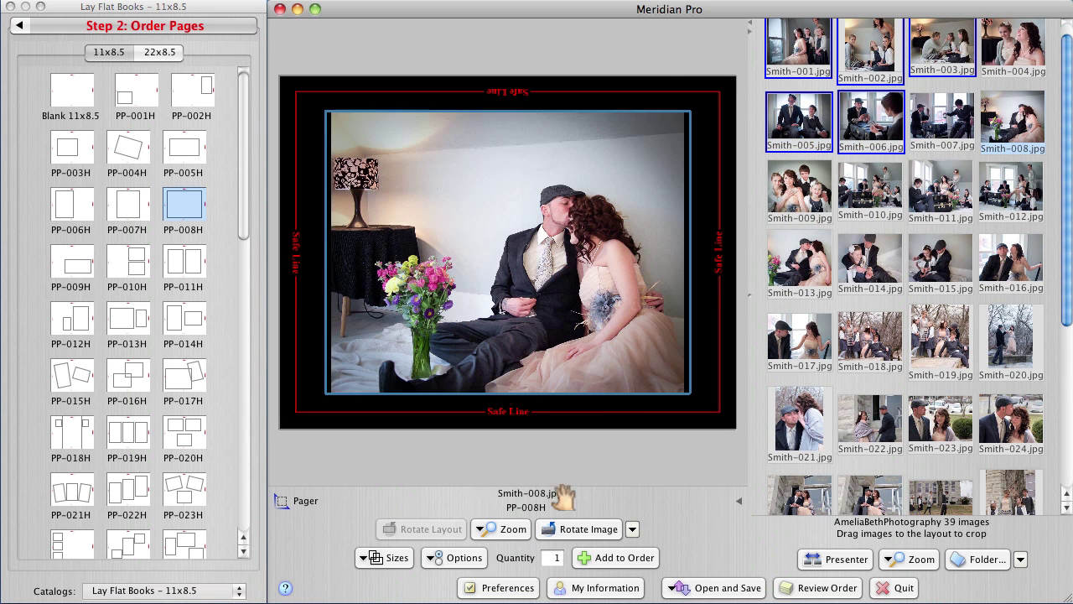
left_click(605, 557)
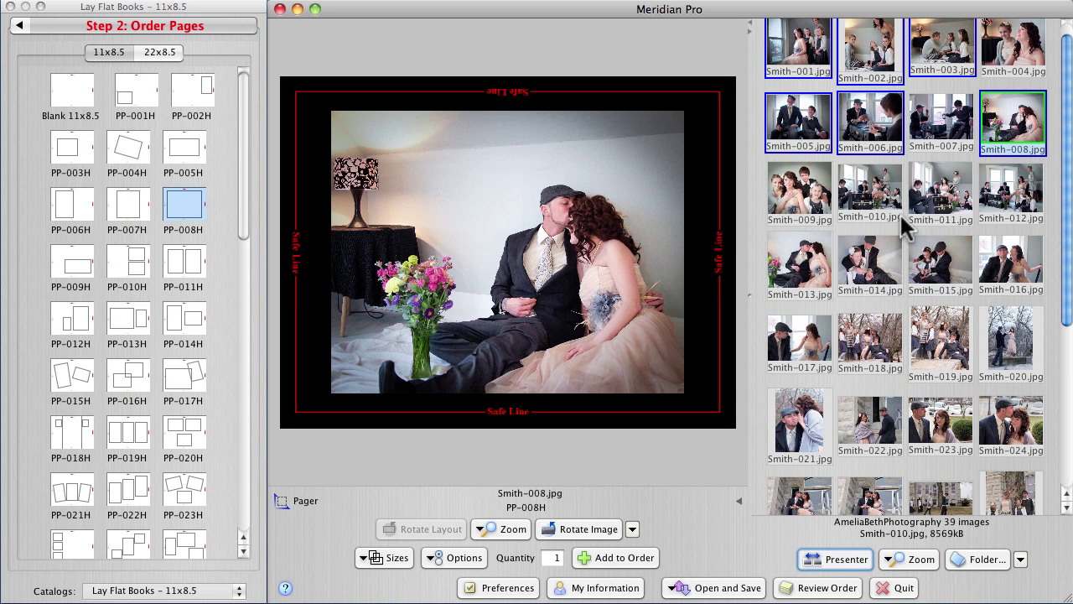
left_click_drag(818, 197, 507, 235)
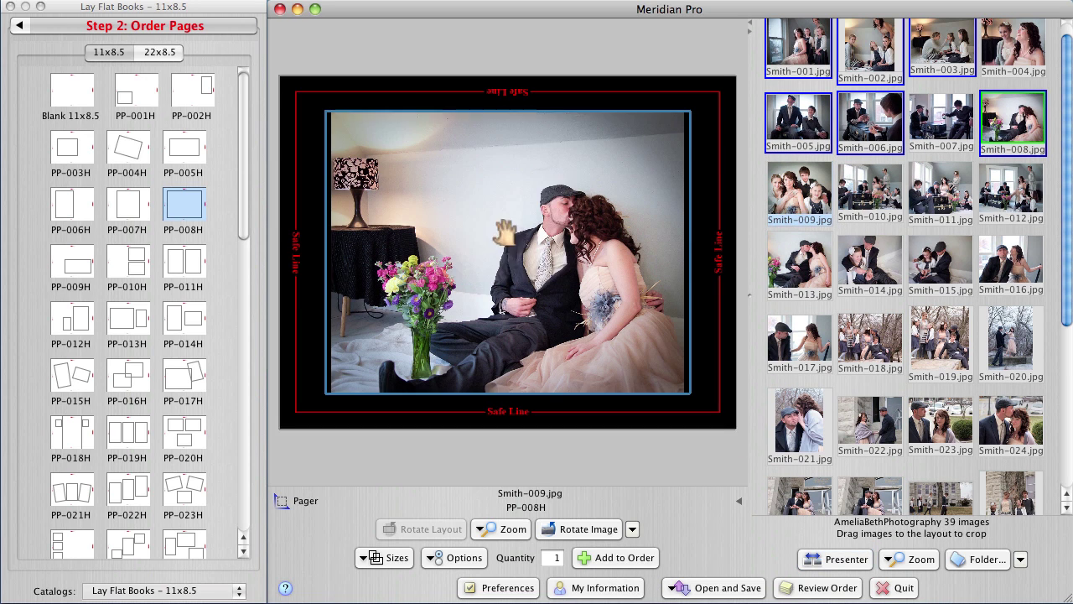
left_click(610, 551)
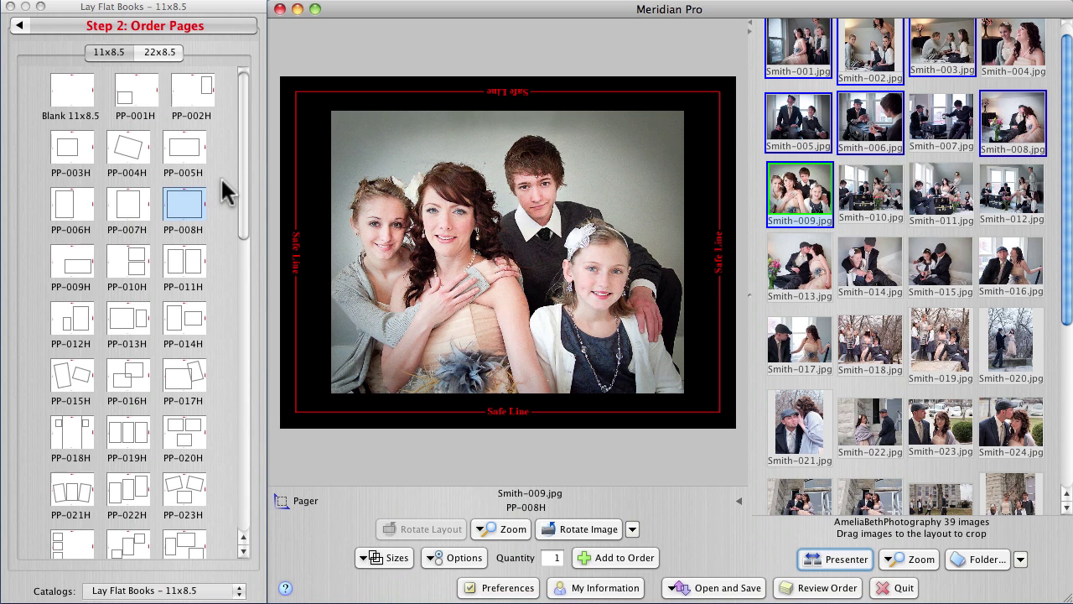
Step: Load an empty Blank 22x8.5 spread from the 22x8.5 layouts
scroll(220, 176, "down", 5)
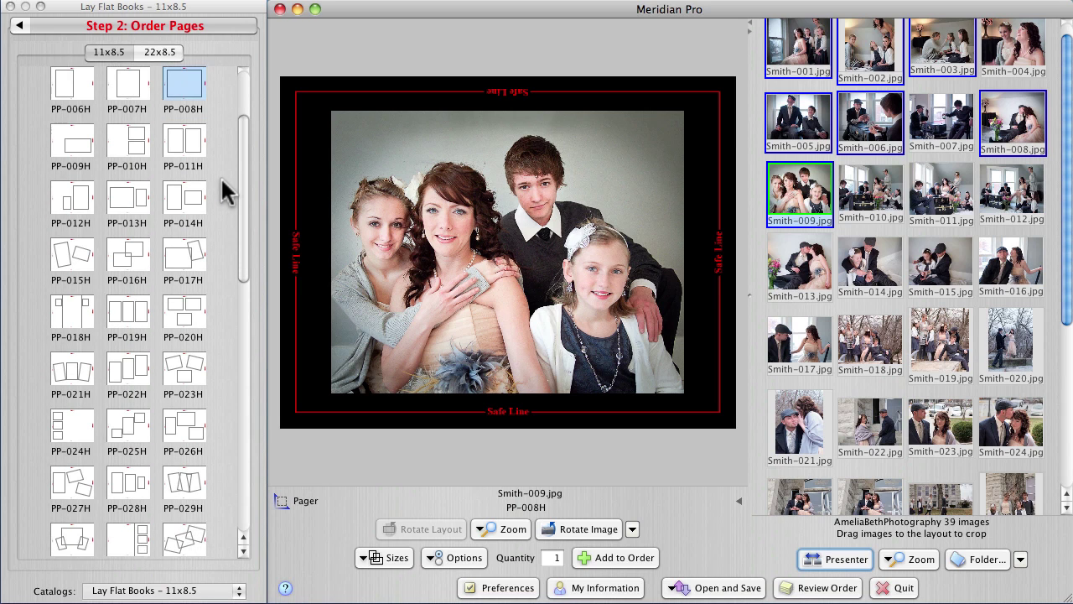
scroll(220, 176, "up", 5)
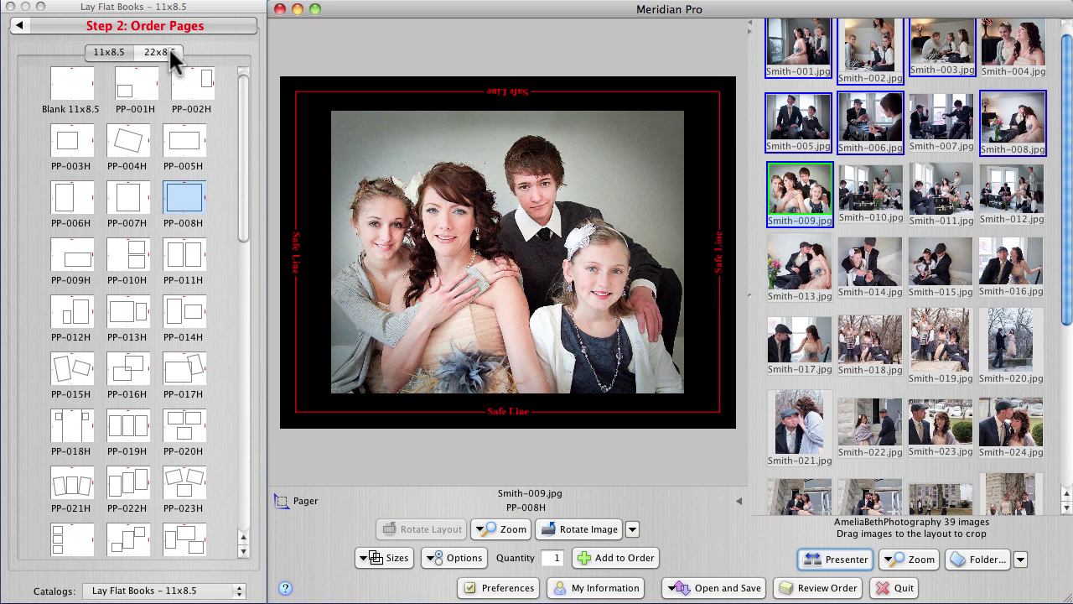
left_click(163, 50)
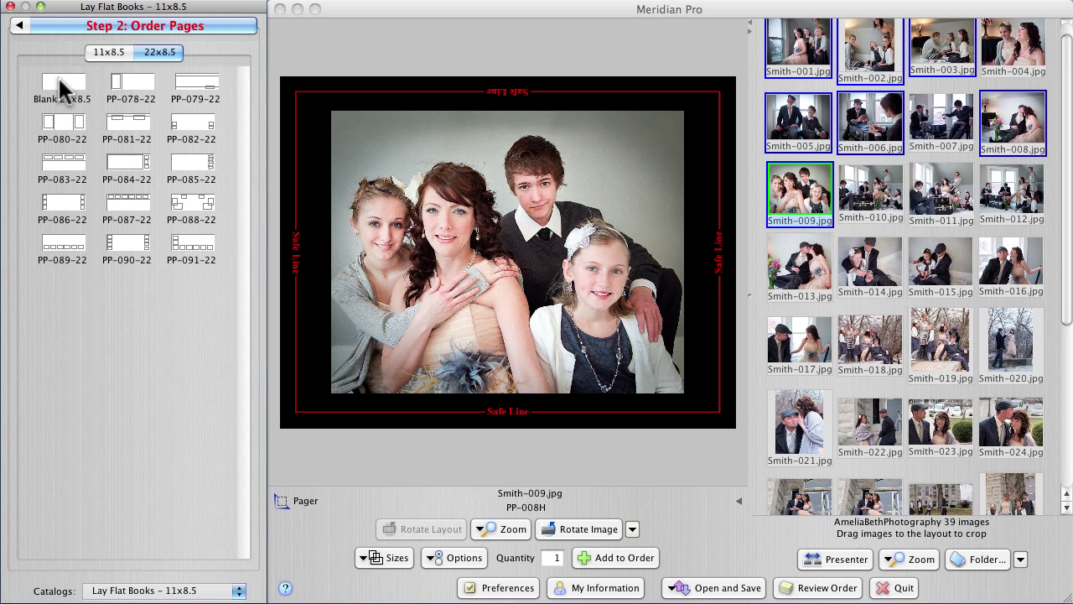
left_click(63, 87)
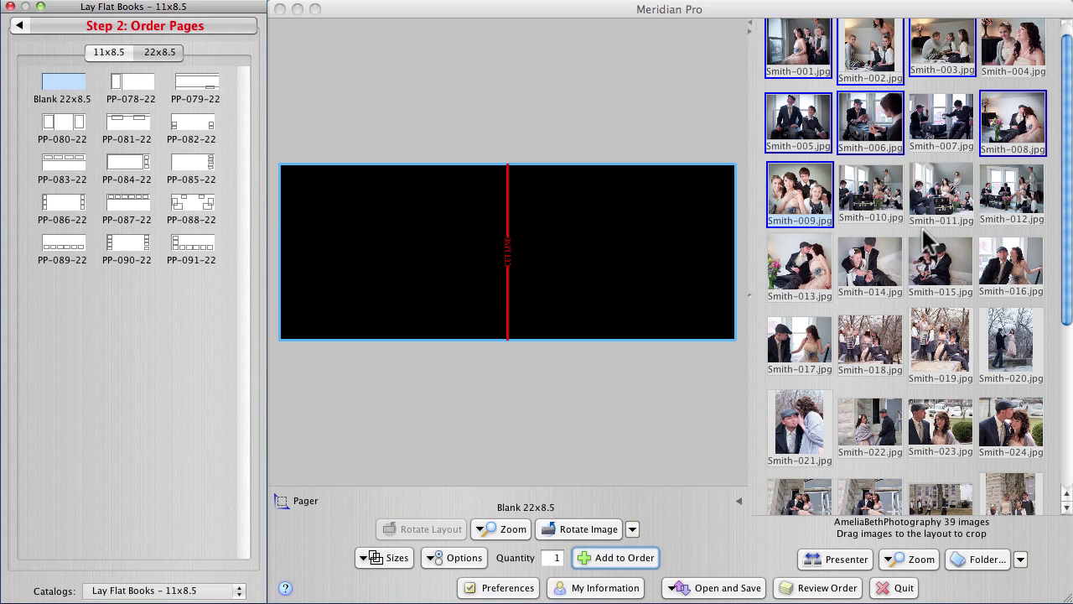
Step: Change the spread background from black to white in the Options palette
left_click_drag(900, 214, 627, 242)
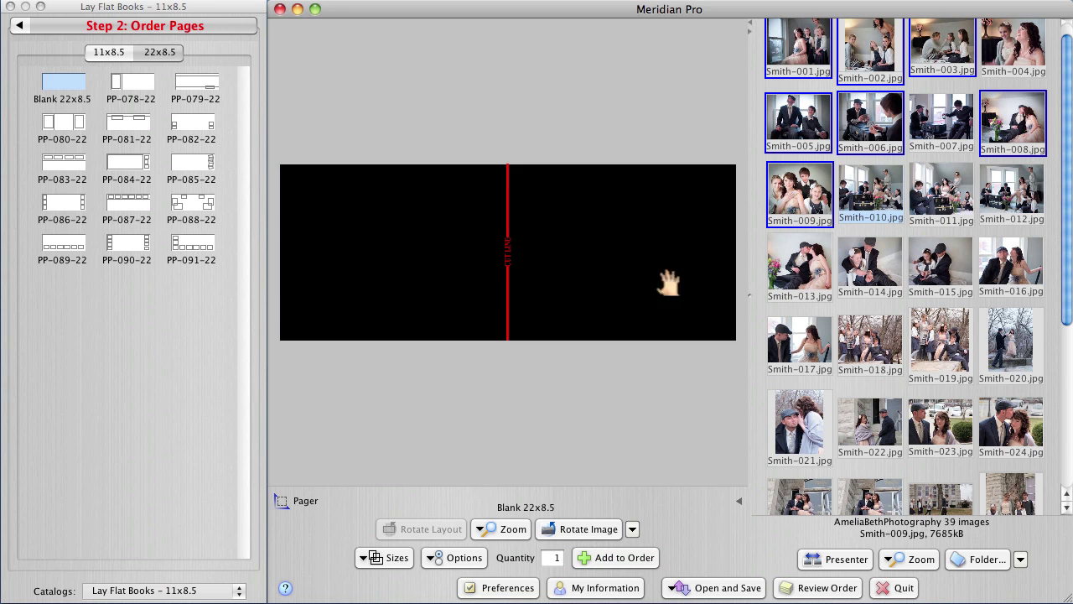
left_click(456, 557)
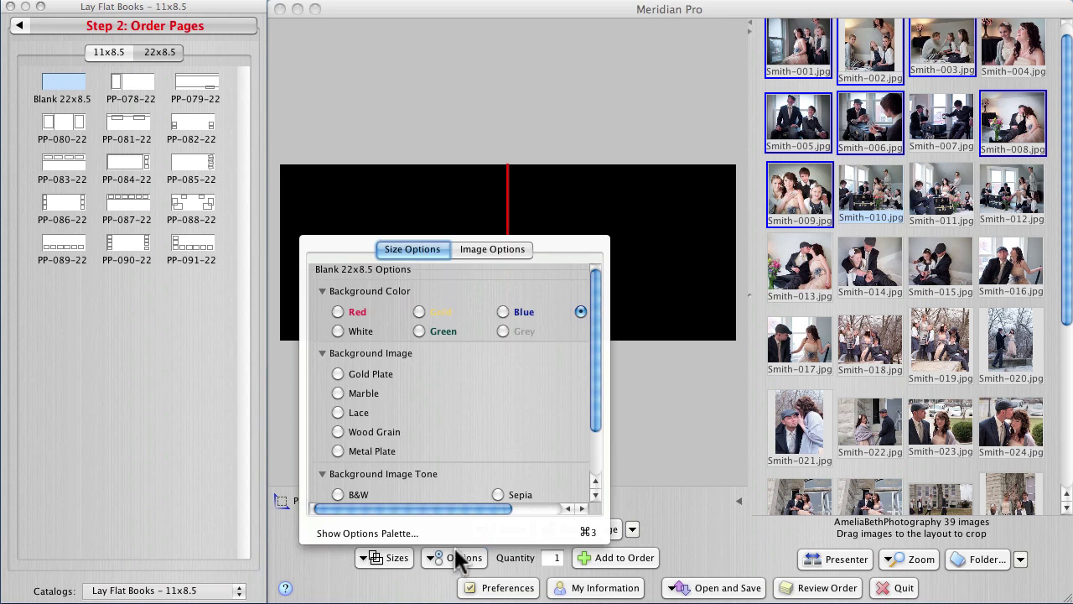
left_click(440, 527)
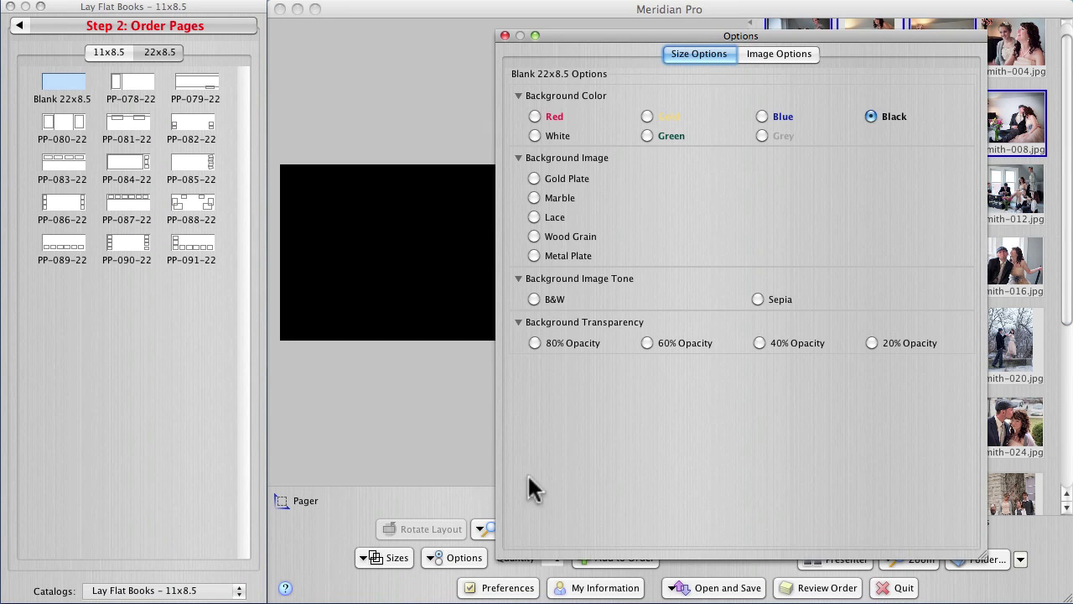
left_click(872, 114)
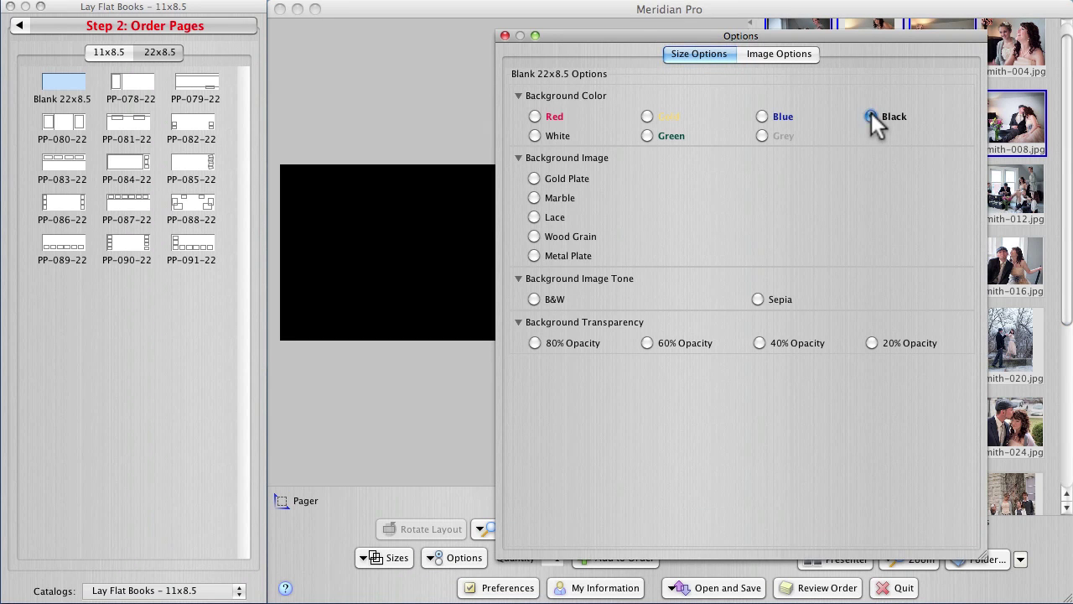
left_click(505, 35)
Step: Lay Smith-010 across the spread, adjust its crop, then switch to PP-078-22
left_click_drag(851, 203, 294, 304)
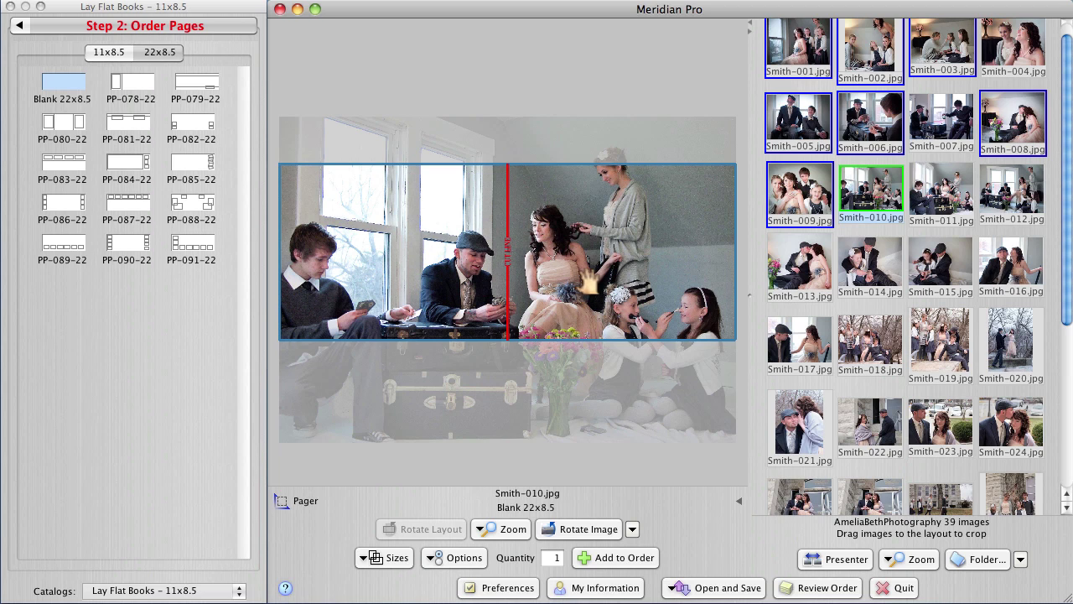
left_click_drag(590, 285, 394, 286)
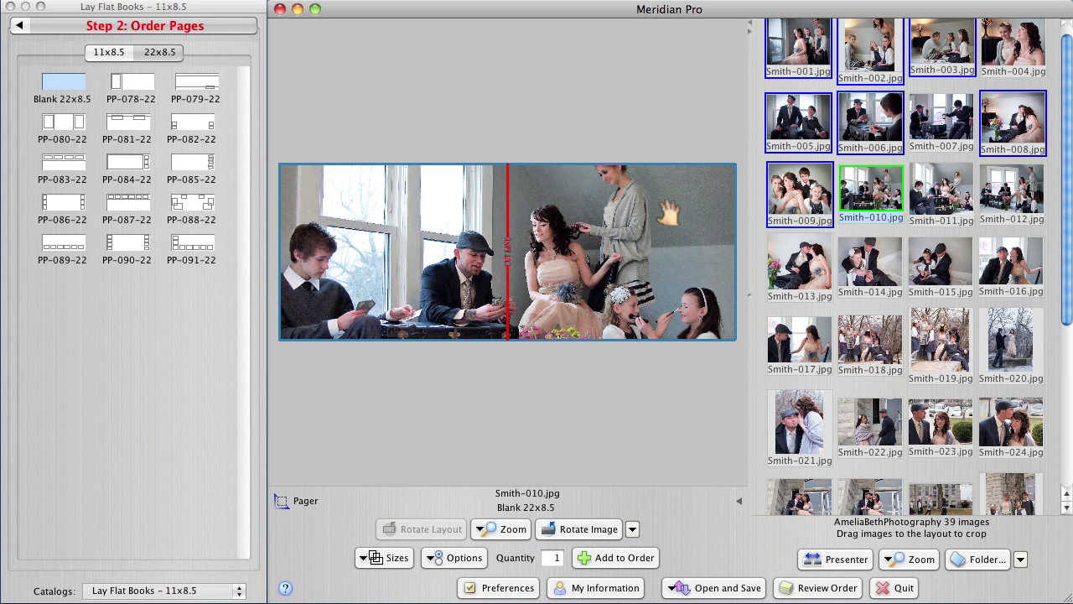
left_click_drag(669, 239, 613, 238)
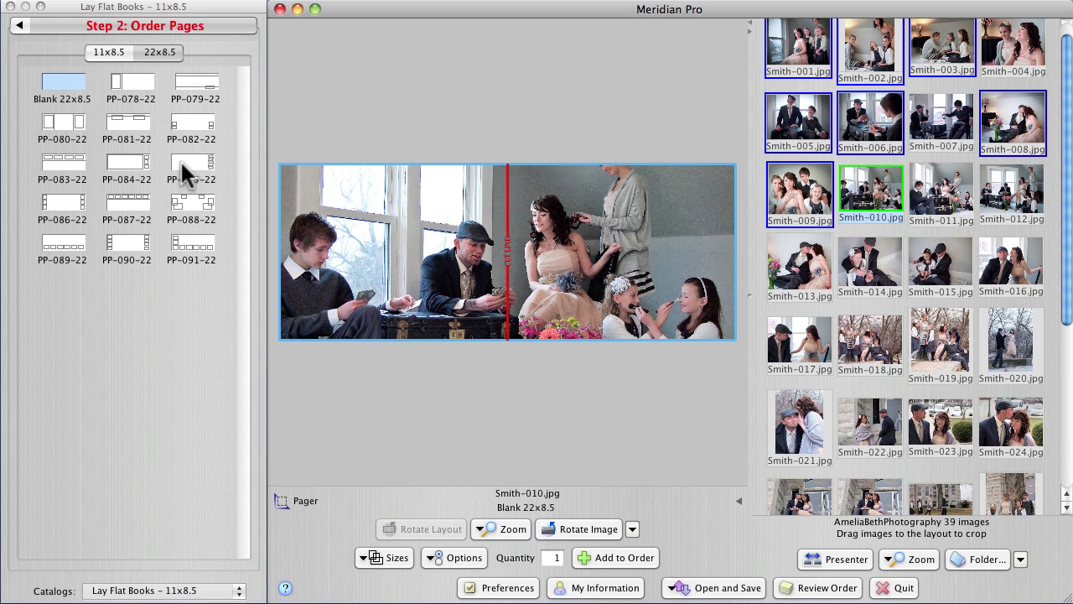
left_click(140, 88)
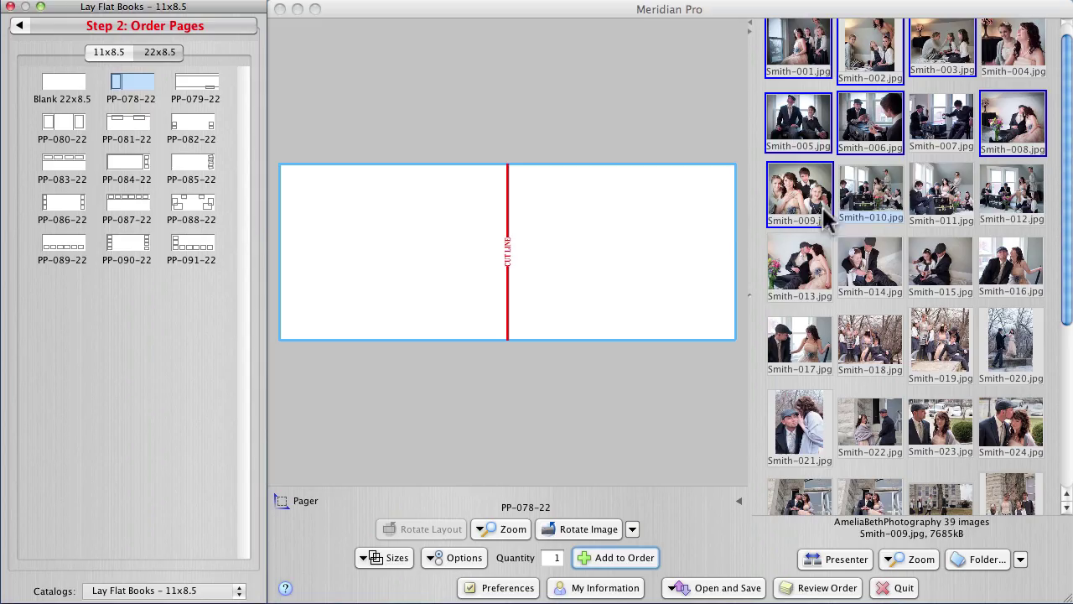
Step: Fill PP-078-22 with Smith-011 and Smith-014 on black, and order the spread
left_click_drag(869, 197, 670, 243)
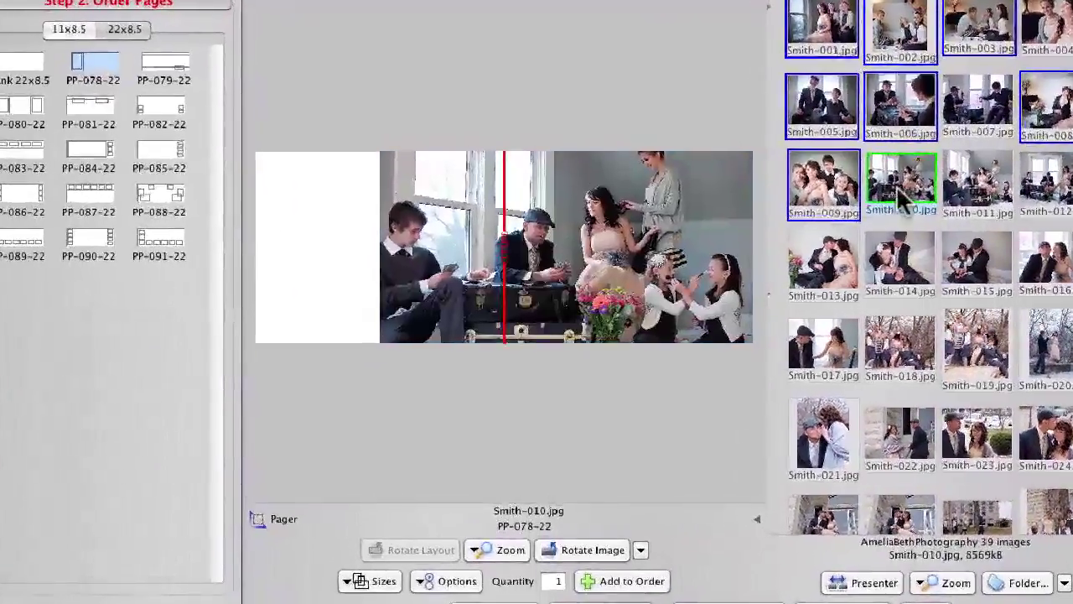
left_click_drag(974, 186, 537, 277)
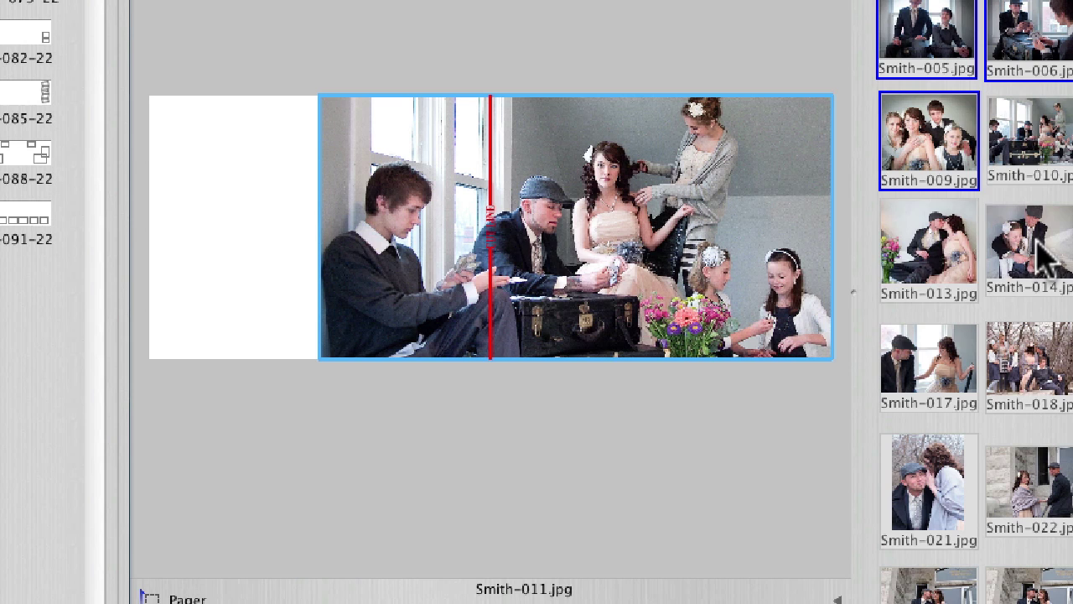
left_click_drag(1044, 256, 255, 297)
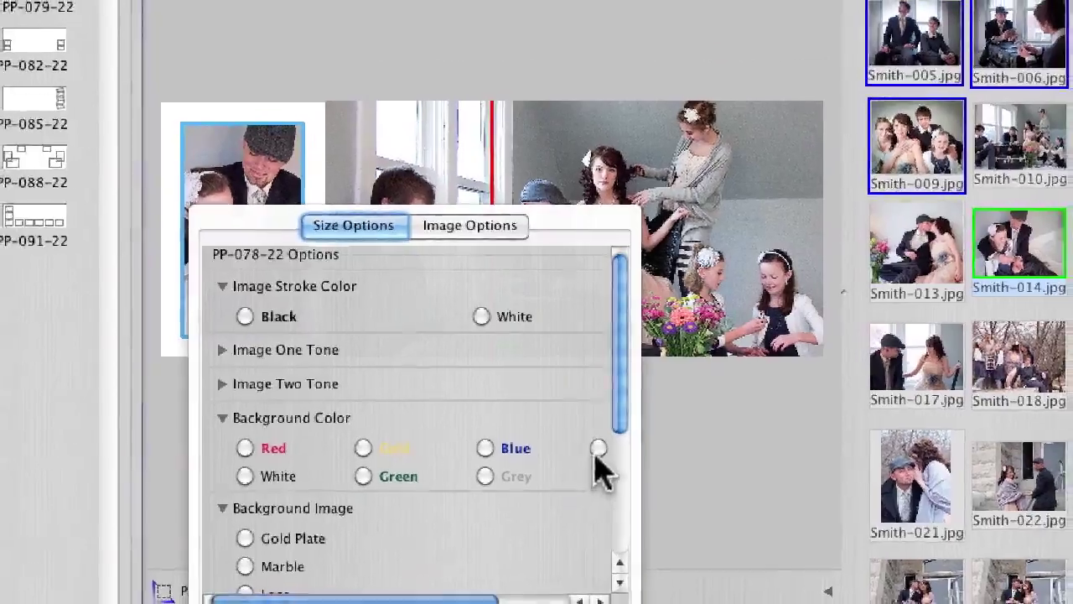
left_click(598, 449)
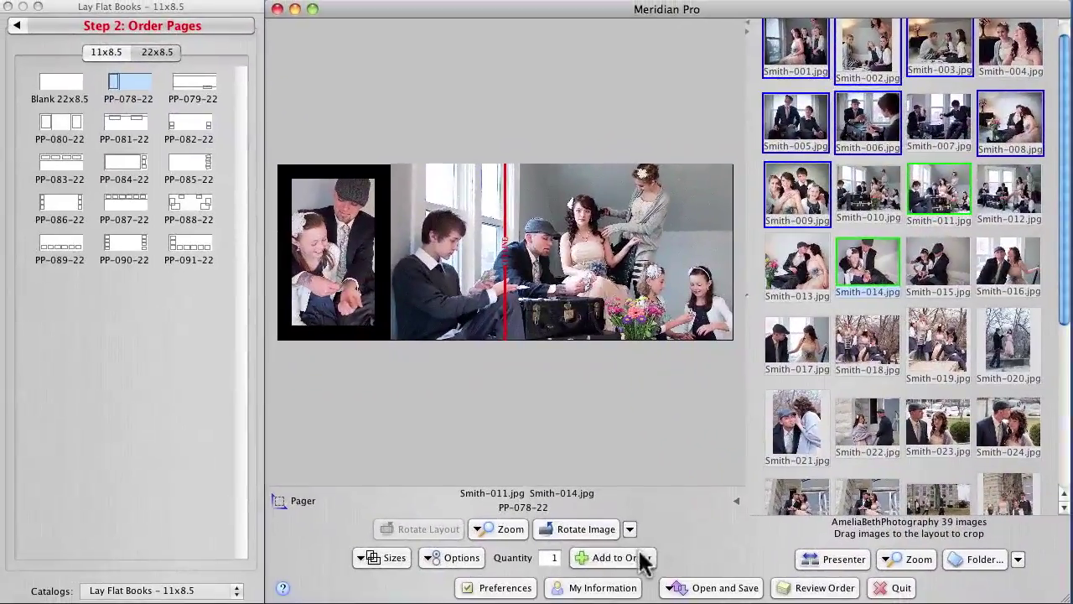
left_click(656, 592)
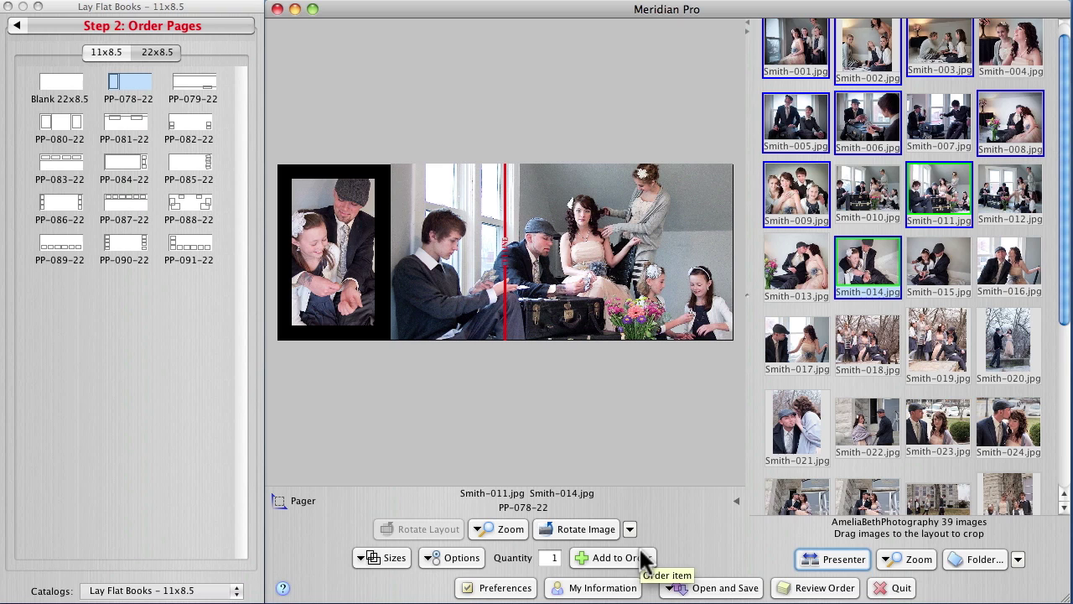
scroll(834, 499, "down", 5)
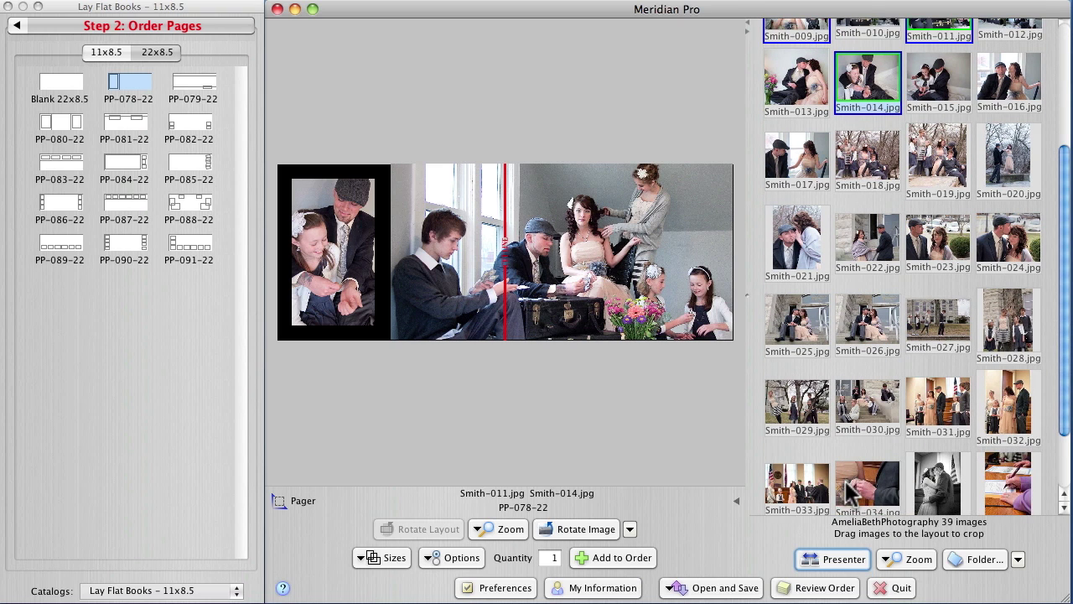
Step: Choose the PP-008H layout from the 11x8.5 page layouts
scroll(845, 486, "up", 1)
left_click(103, 52)
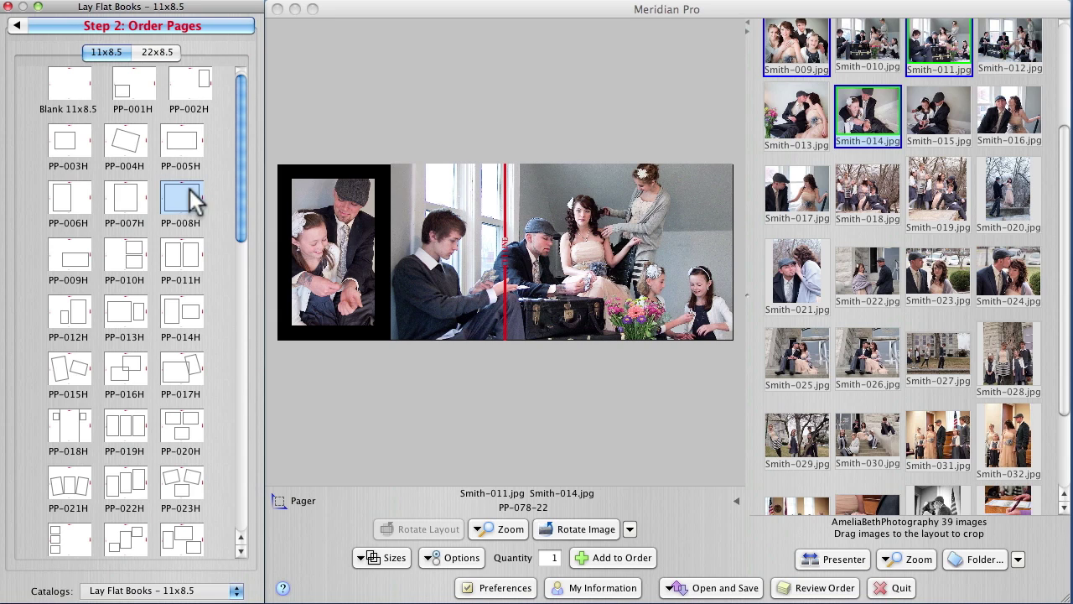
left_click(190, 196)
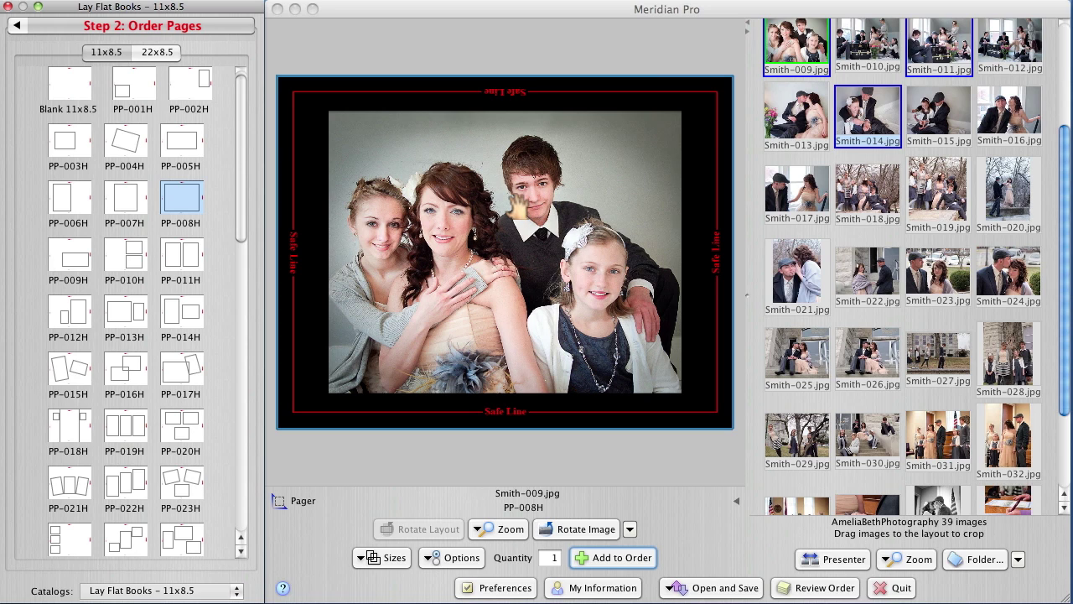
Step: Add Smith-016, 017, 019 and 024 as four PP-008H pages in one drop
scroll(955, 252, "down", 2)
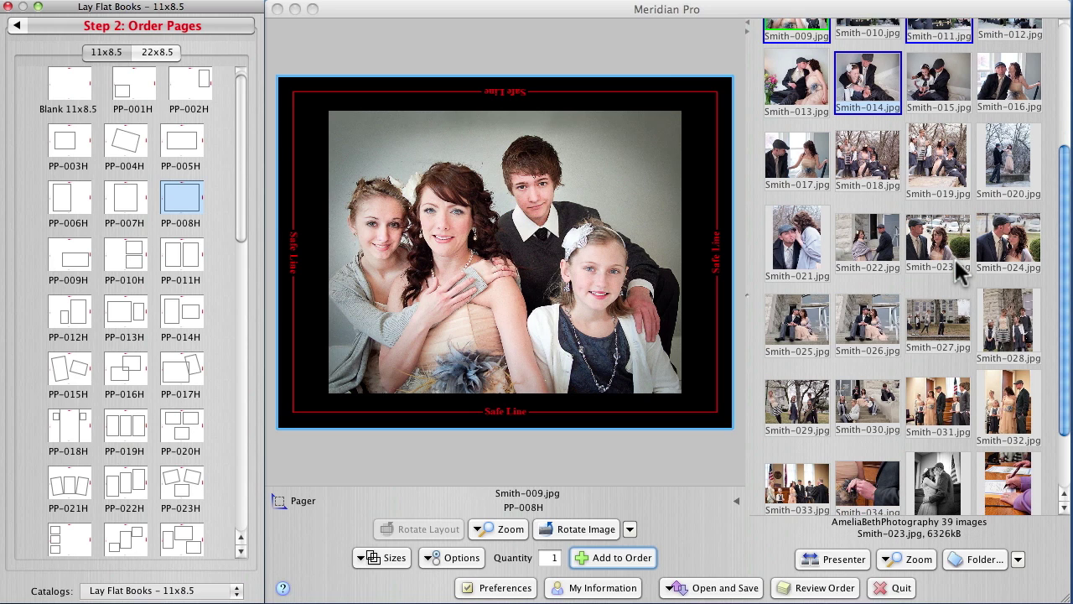
scroll(958, 269, "up", 1)
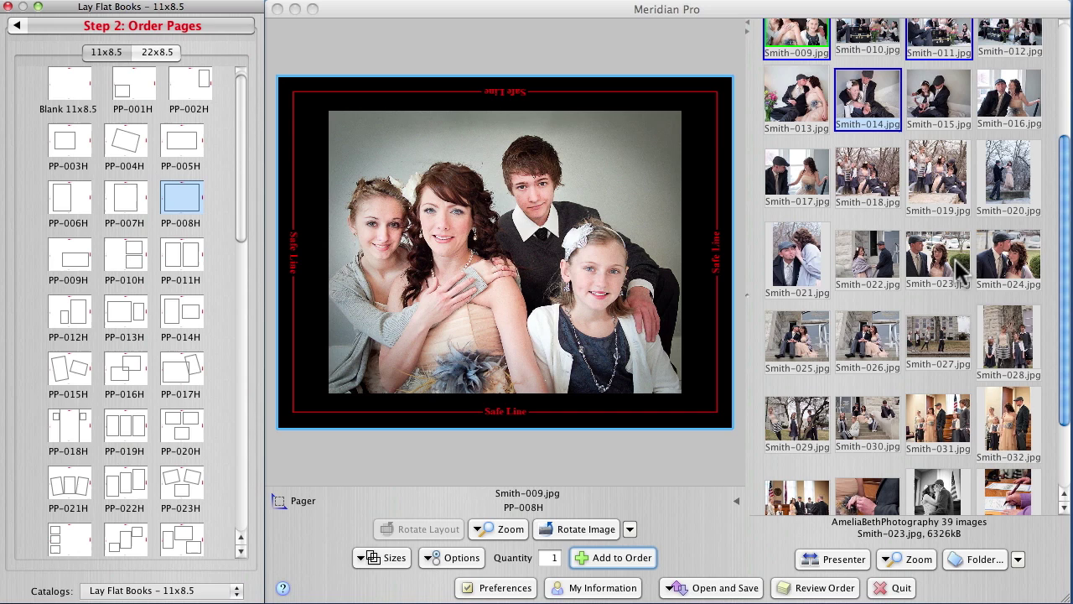
left_click(1013, 109)
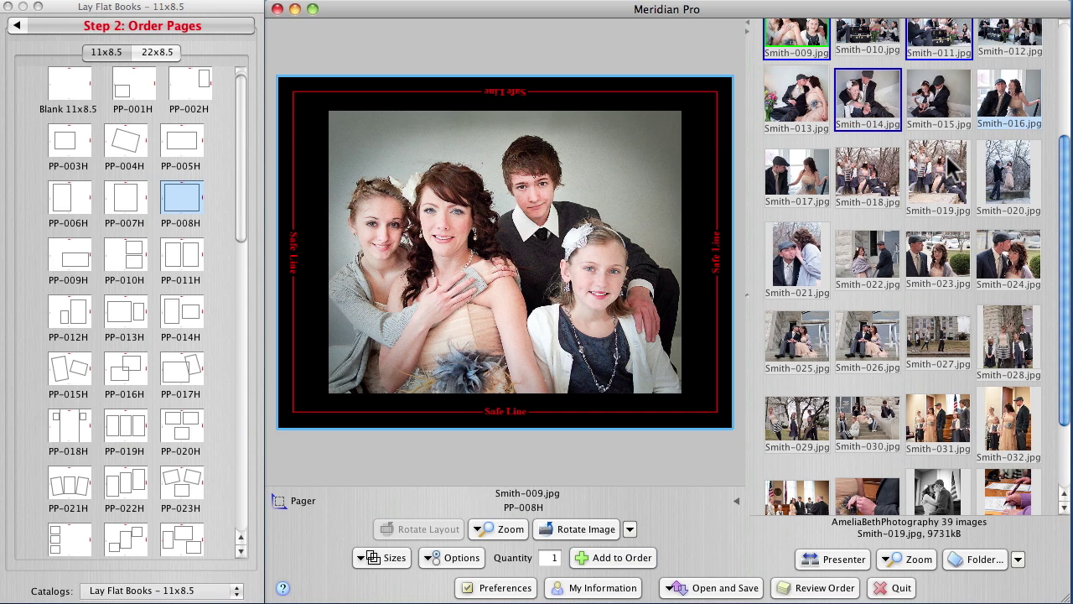
left_click(806, 178)
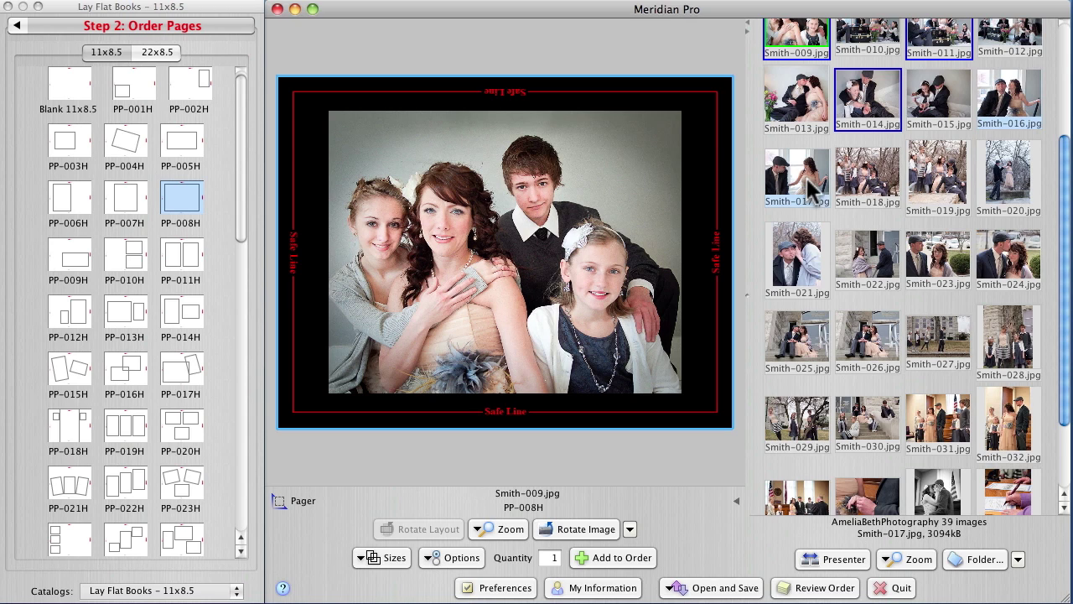
left_click(943, 184)
left_click(1000, 262)
left_click_drag(815, 181, 501, 252)
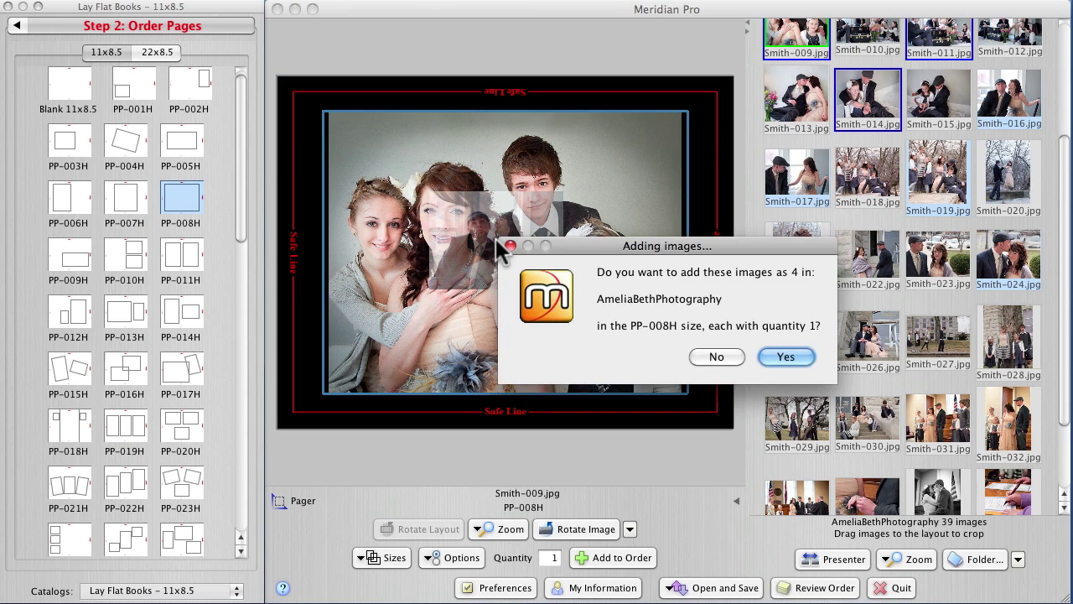
left_click(768, 355)
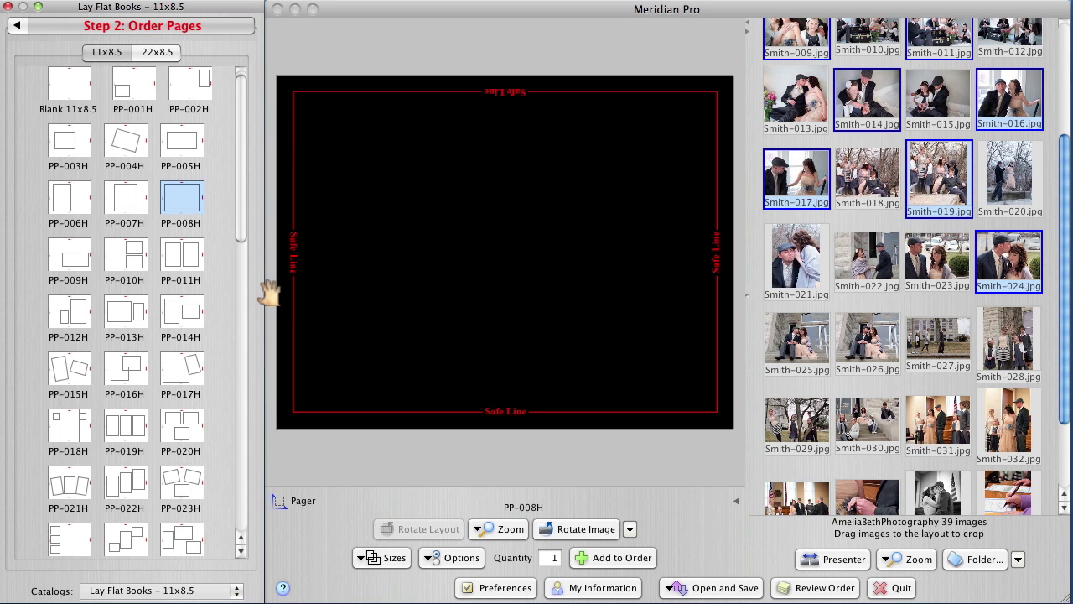
Step: Build a white blank 22x8.5 spread with Smith-033 on the right page and add it to the order
left_click(168, 50)
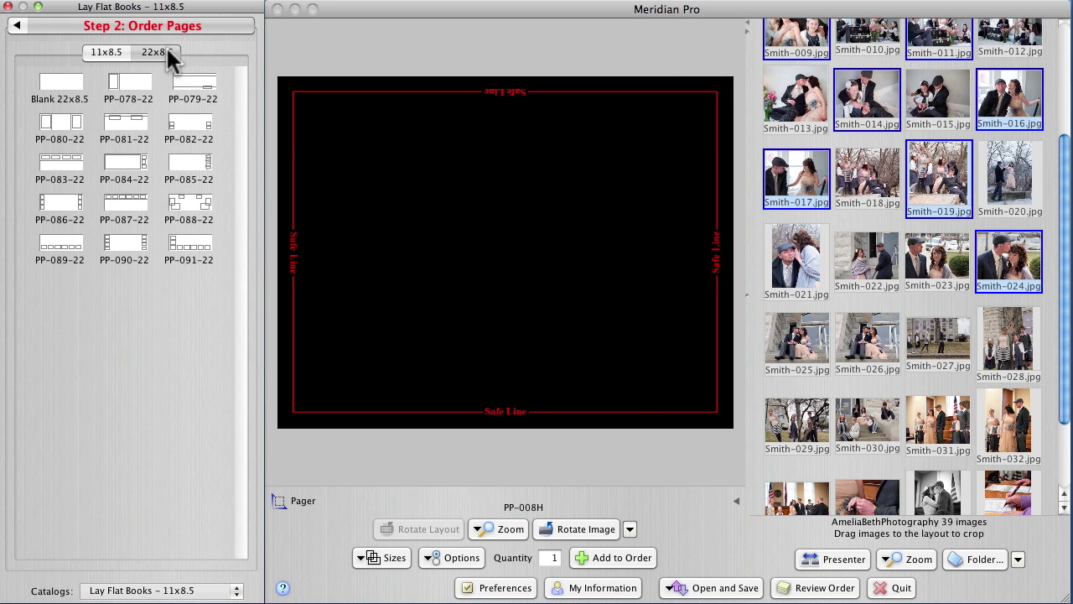
left_click(57, 91)
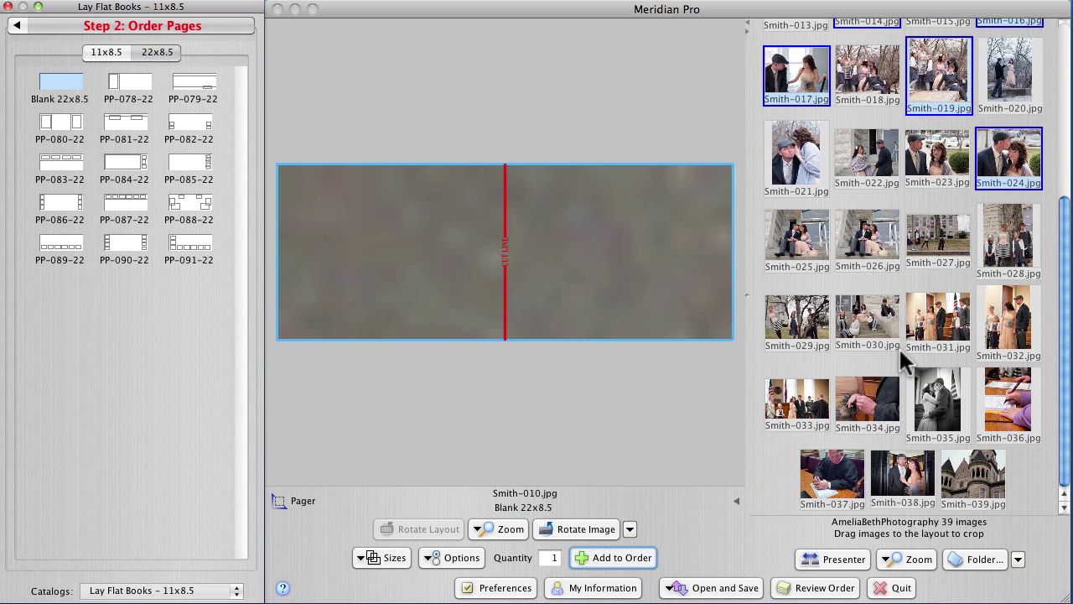
left_click(653, 298)
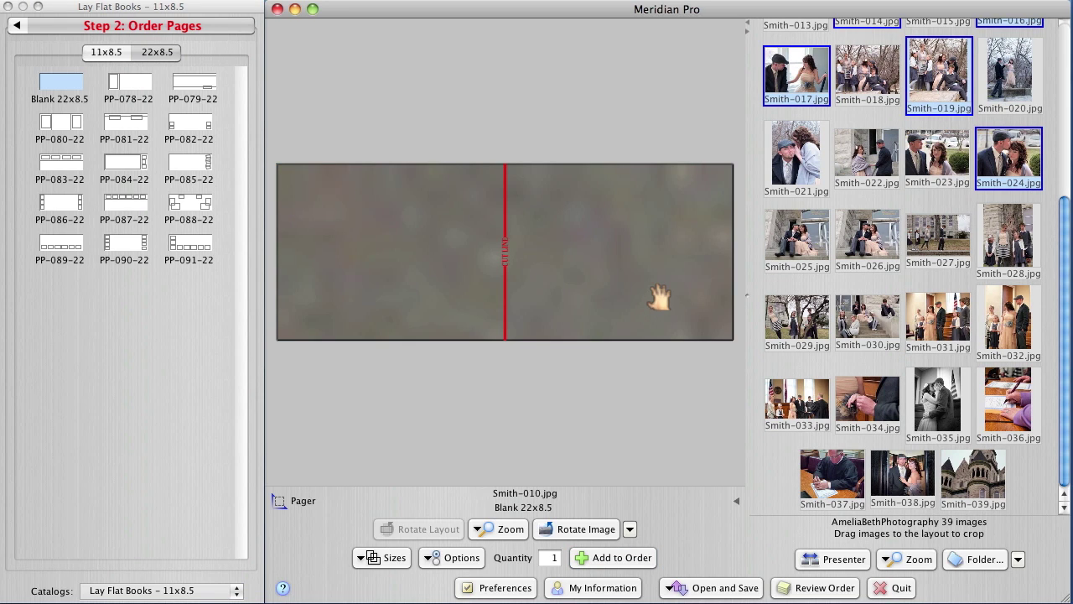
left_click(454, 558)
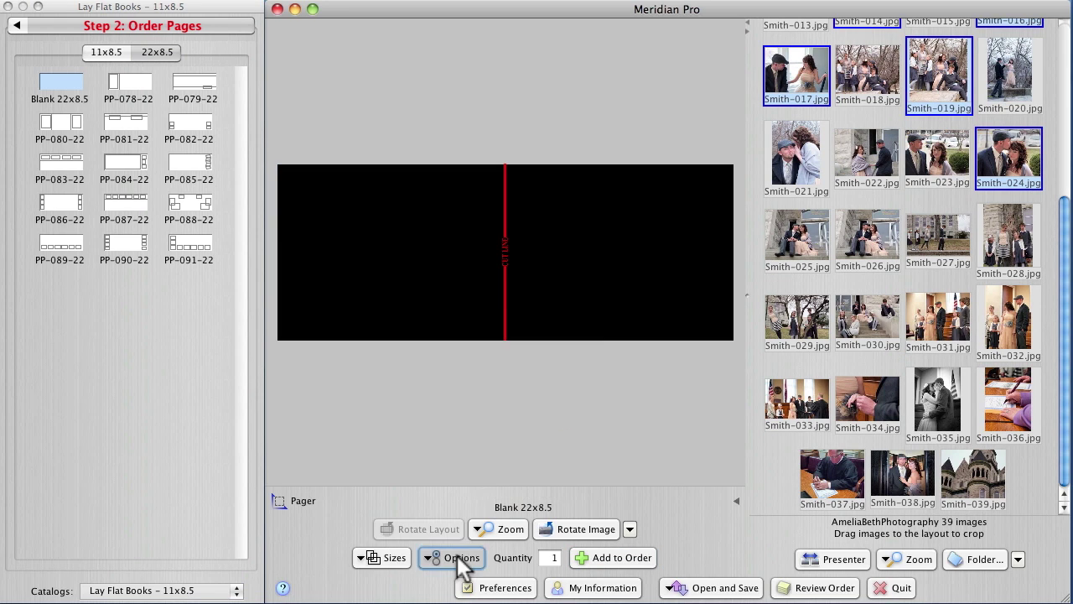
left_click(576, 309)
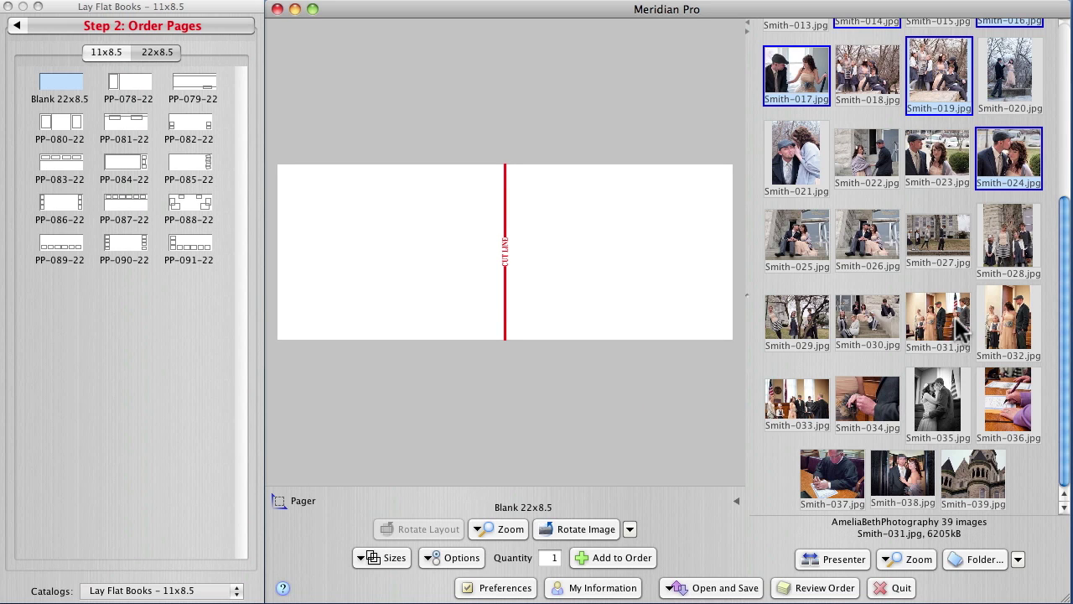
left_click_drag(822, 411, 621, 247)
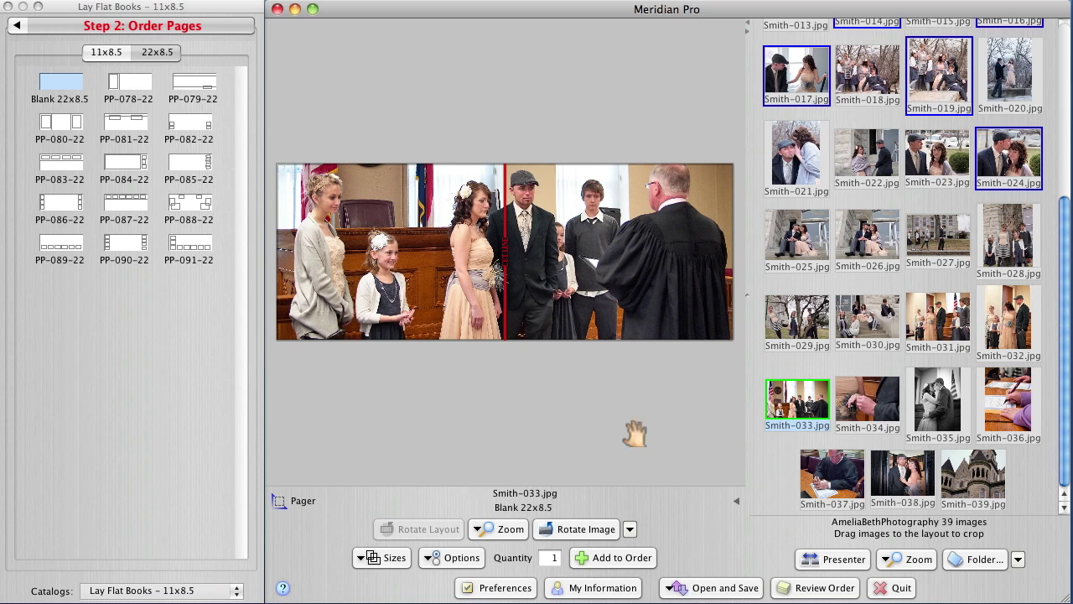
left_click(618, 559)
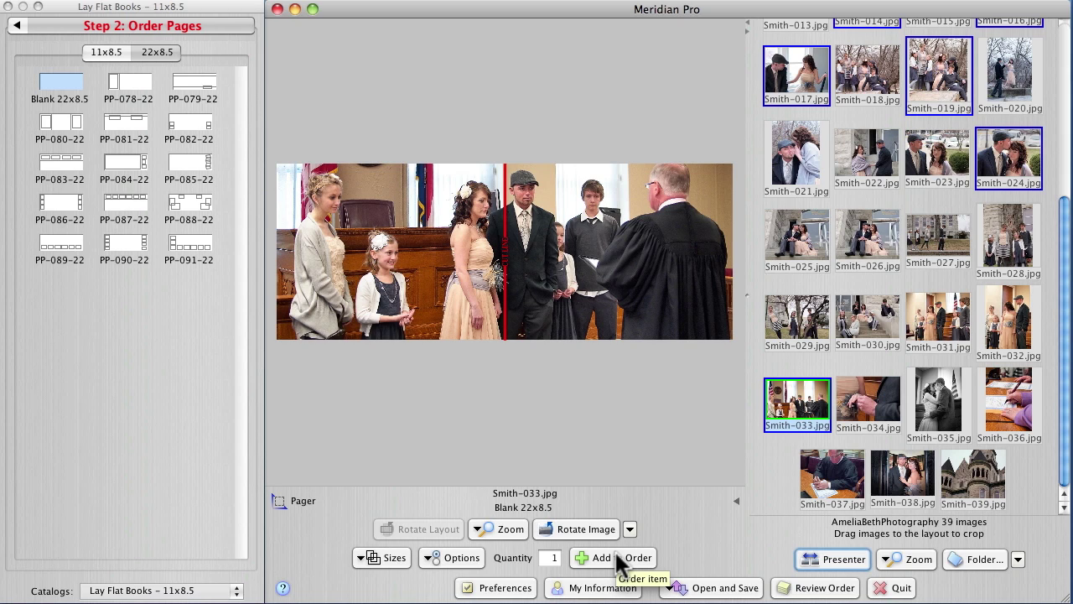
Step: Scroll through all 14 order items (82.82 MB) in Order Review, then close it
left_click(841, 590)
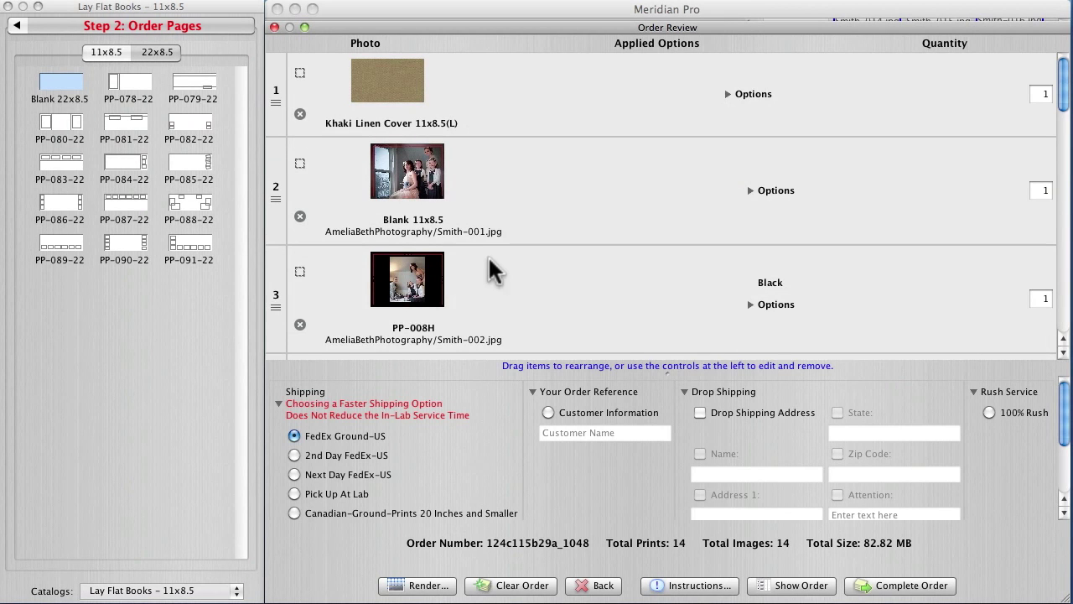
scroll(470, 247, "down", 5)
scroll(471, 252, "down", 15)
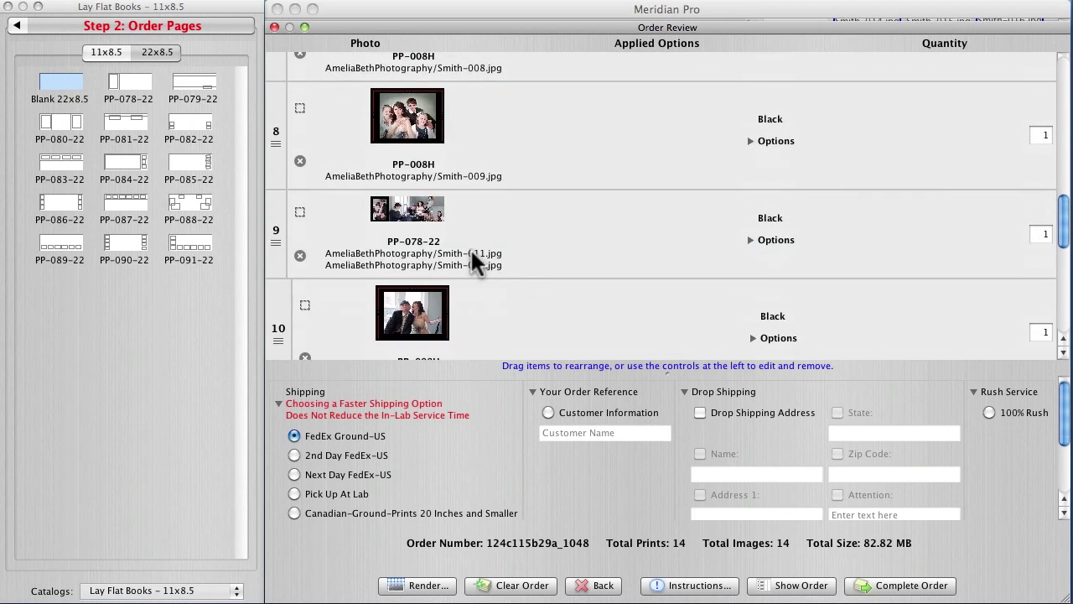
scroll(470, 261, "down", 3)
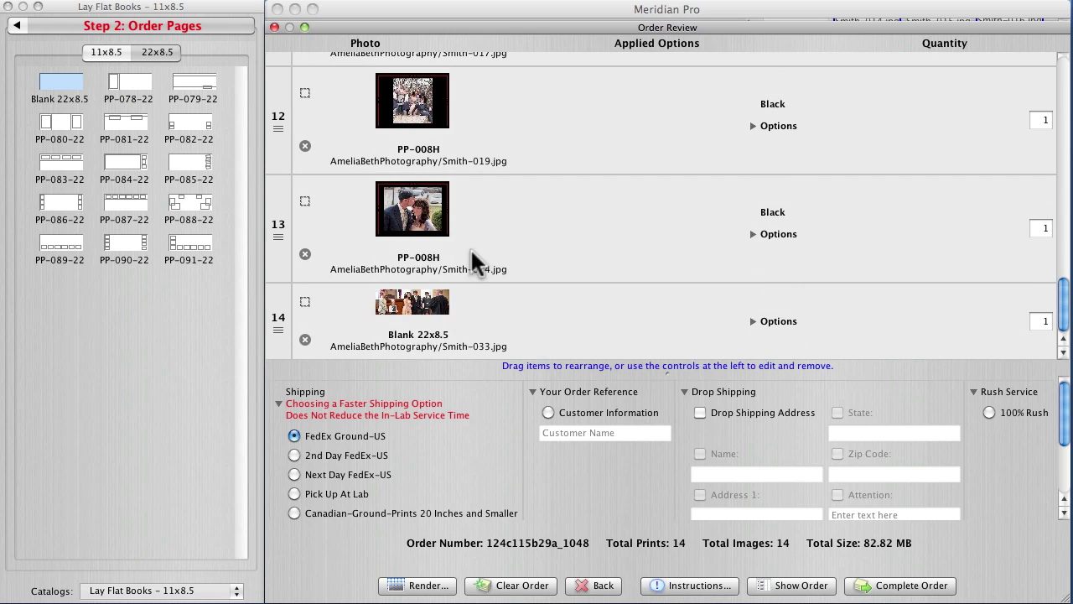
scroll(493, 279, "up", 10)
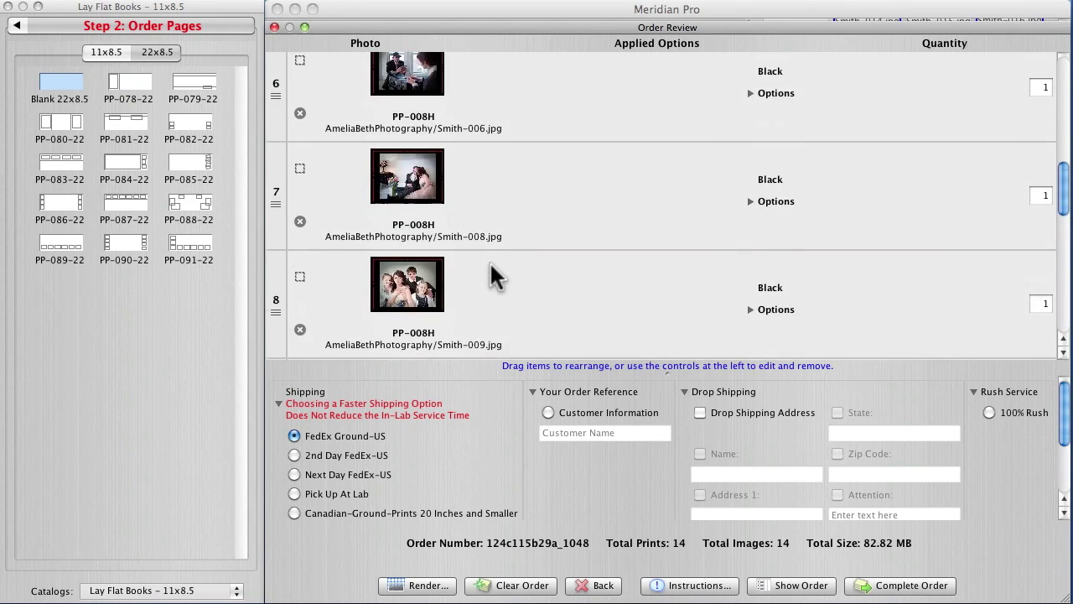
scroll(490, 264, "up", 10)
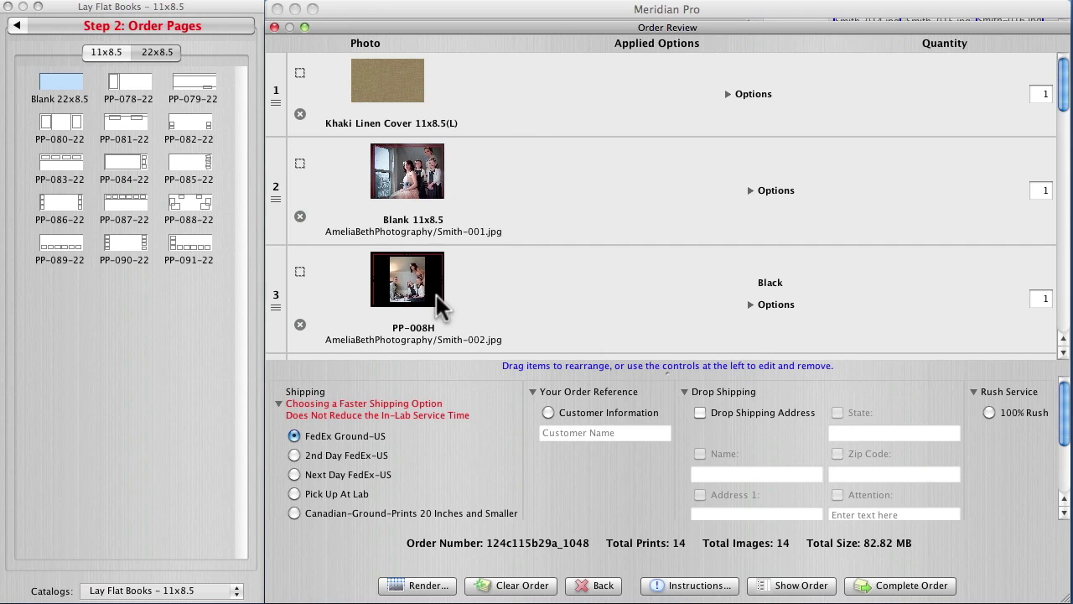
scroll(527, 286, "down", 5)
scroll(526, 286, "down", 2)
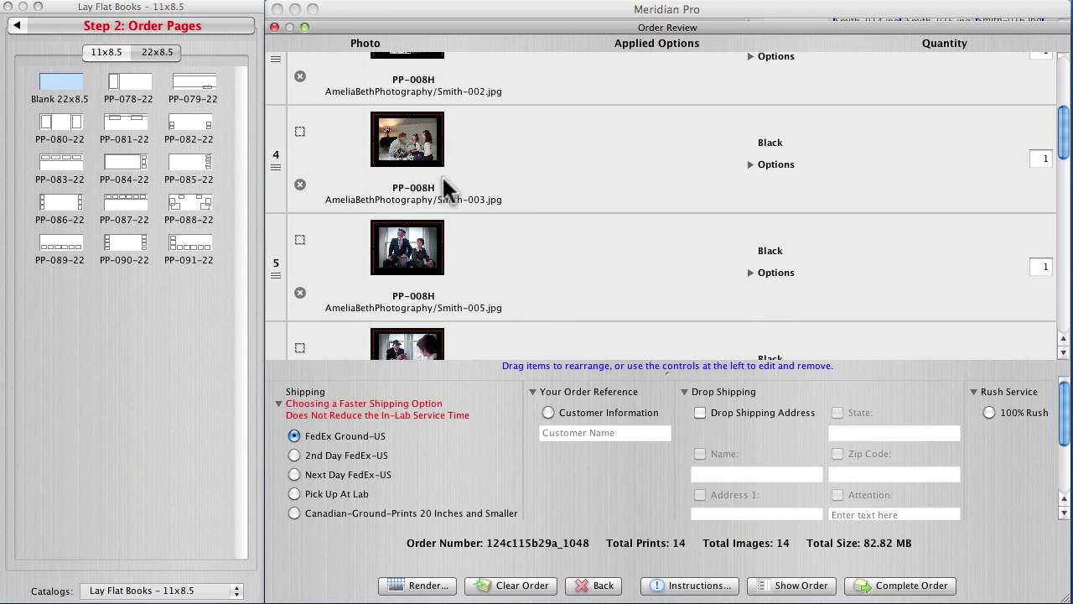
scroll(528, 263, "down", 5)
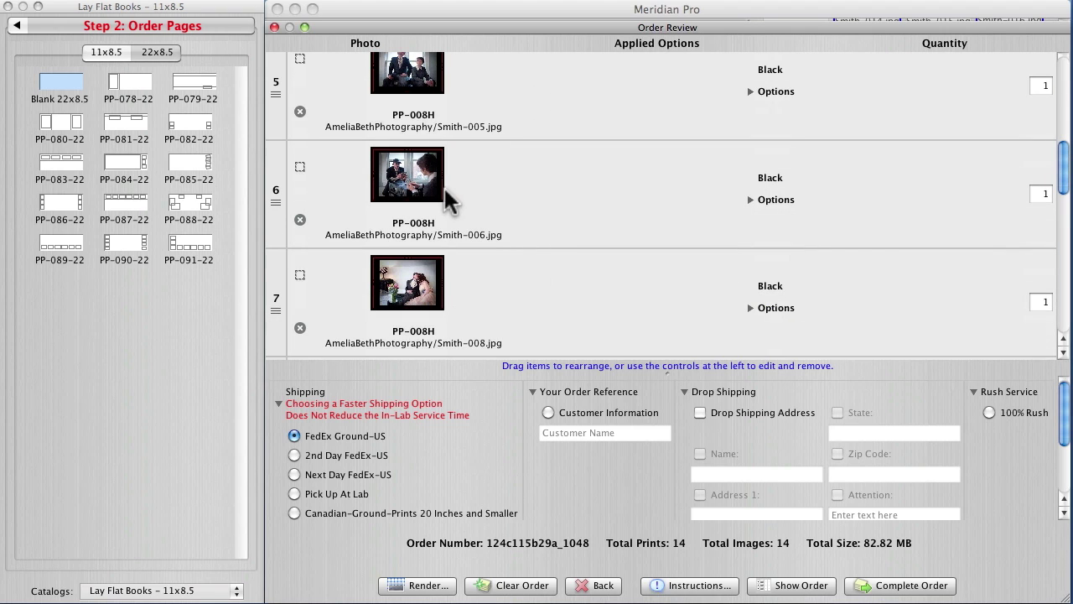
scroll(599, 277, "down", 6)
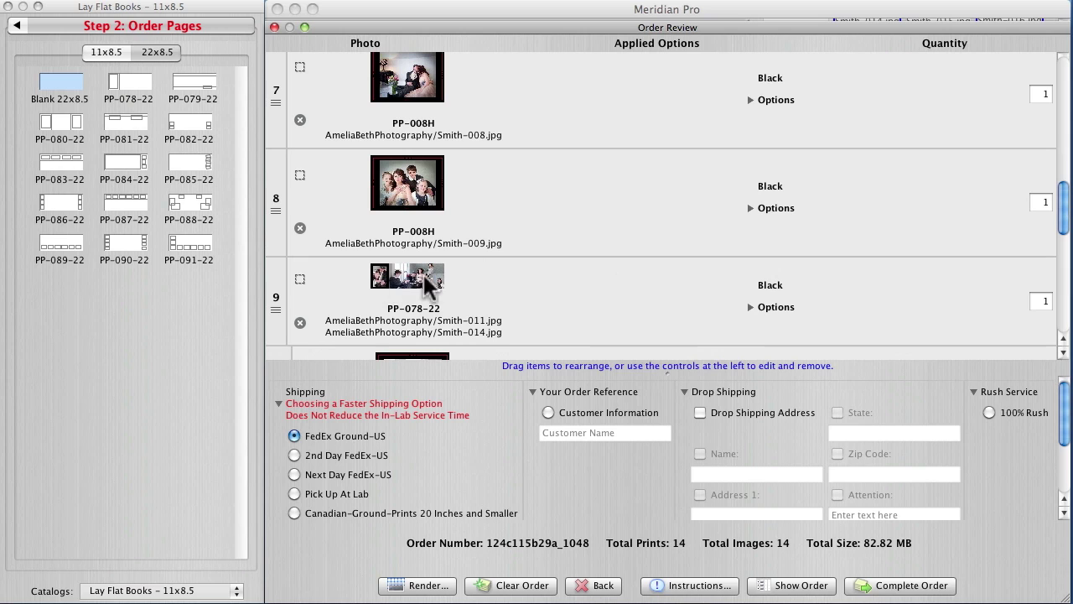
scroll(553, 279, "down", 7)
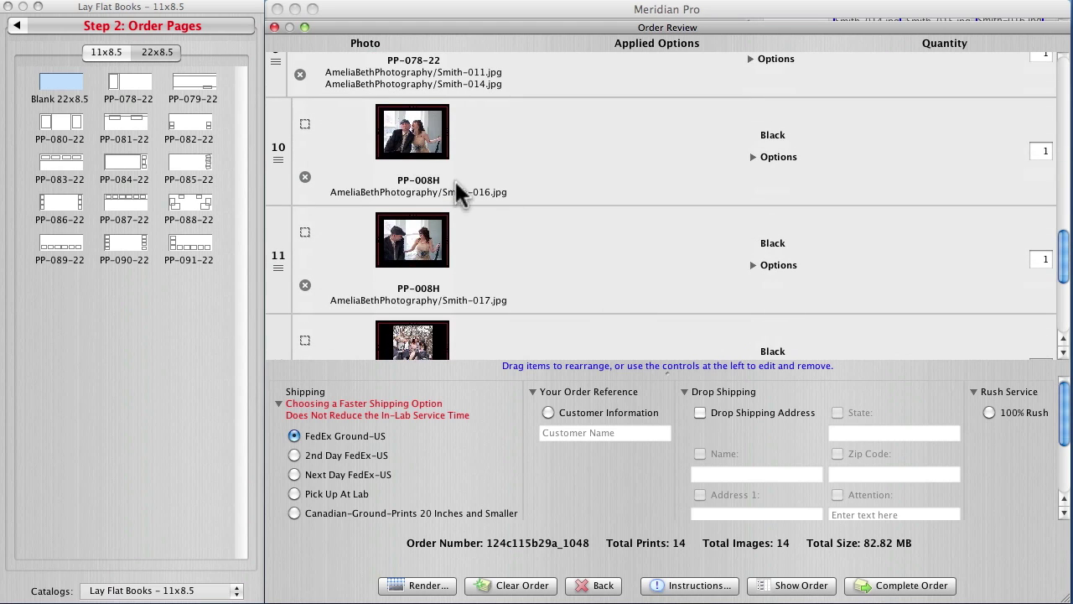
scroll(532, 250, "down", 5)
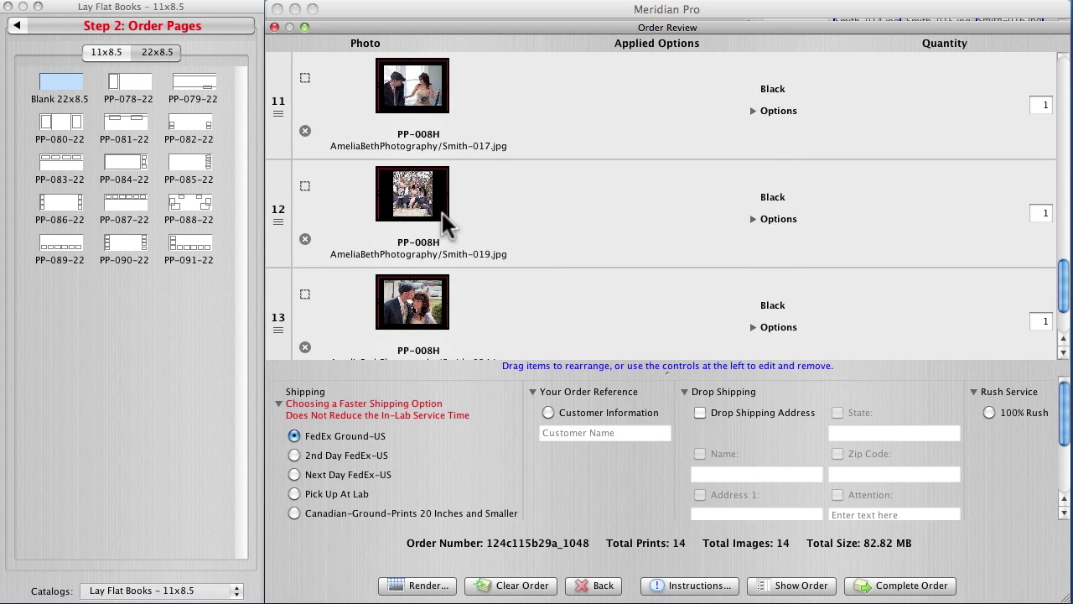
scroll(435, 292, "down", 3)
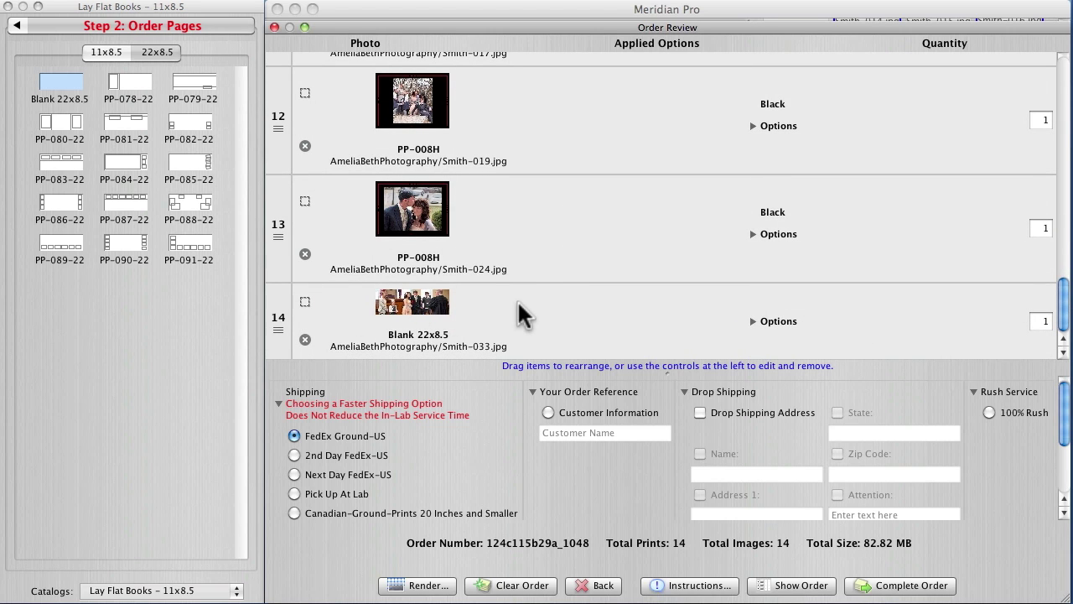
left_click(274, 27)
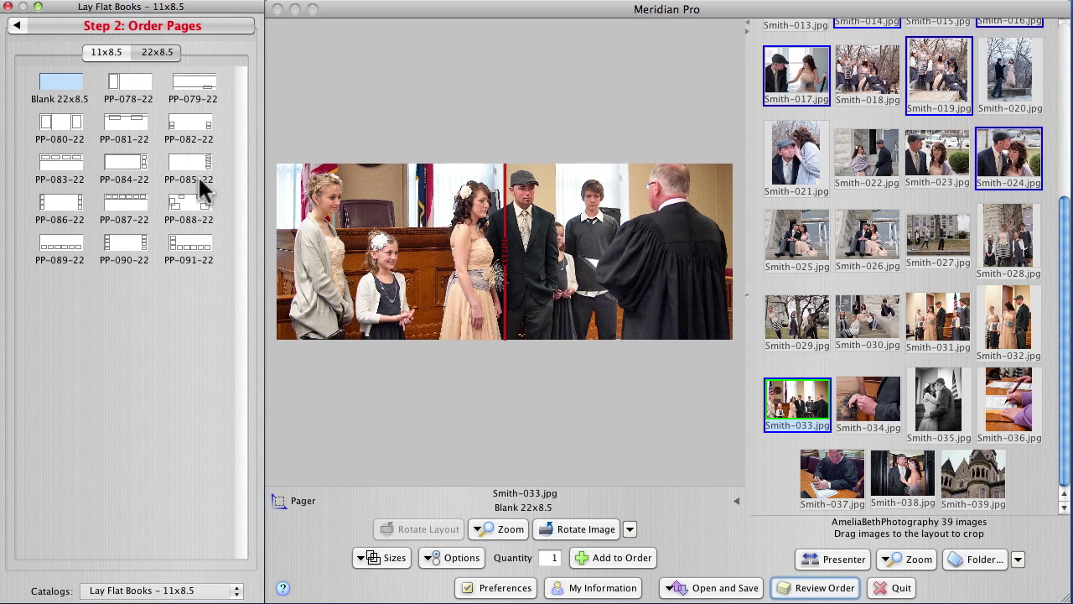
Step: Put Smith-038.jpg into the 11x8.5 PP-008H single-photo layout and add that page to the order
left_click(97, 53)
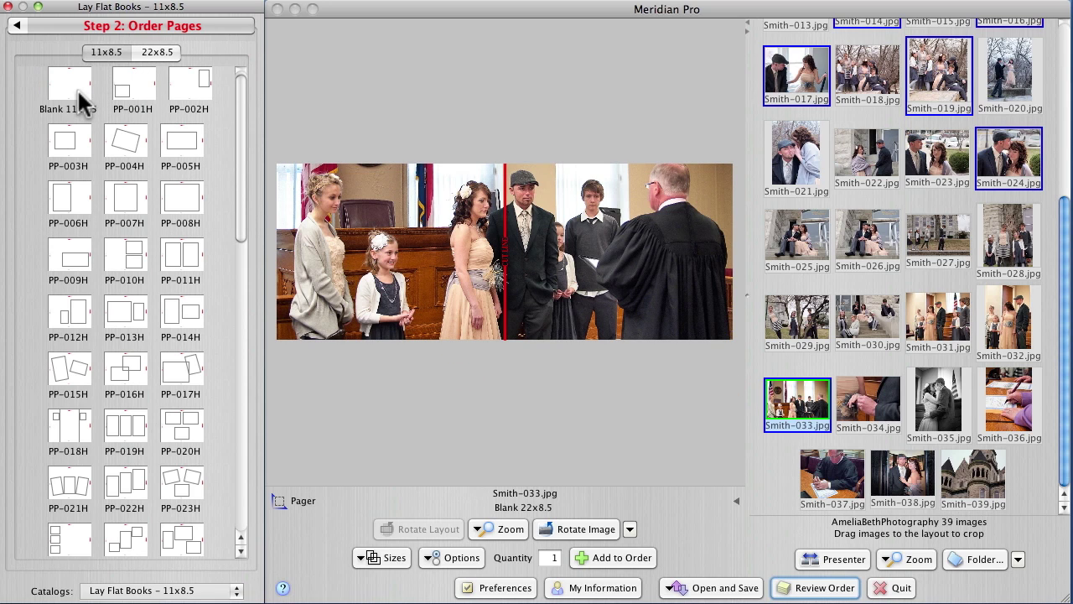
left_click(185, 201)
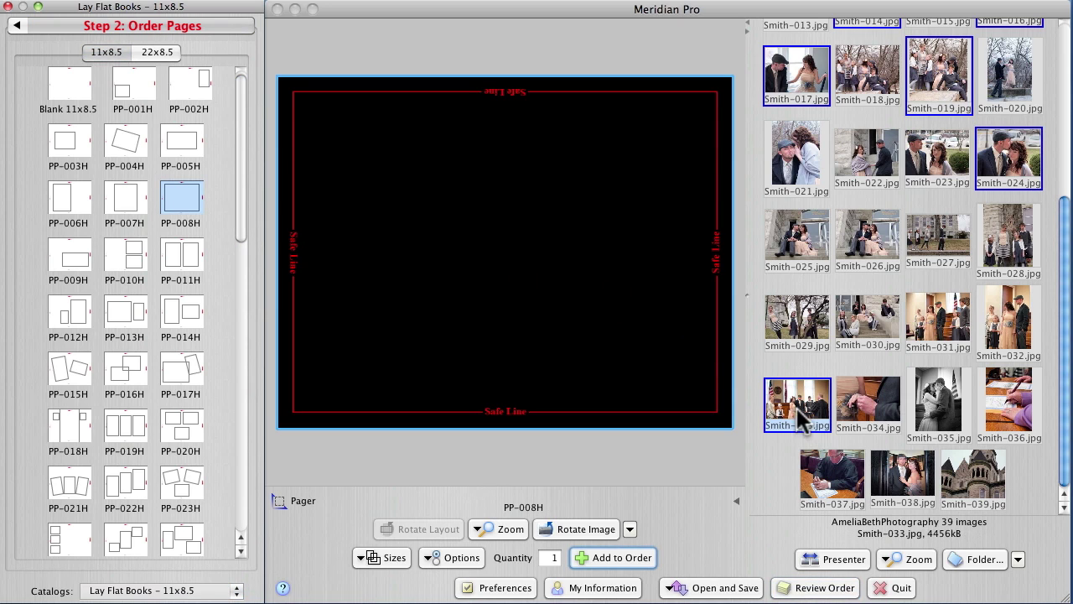
left_click_drag(902, 474, 508, 307)
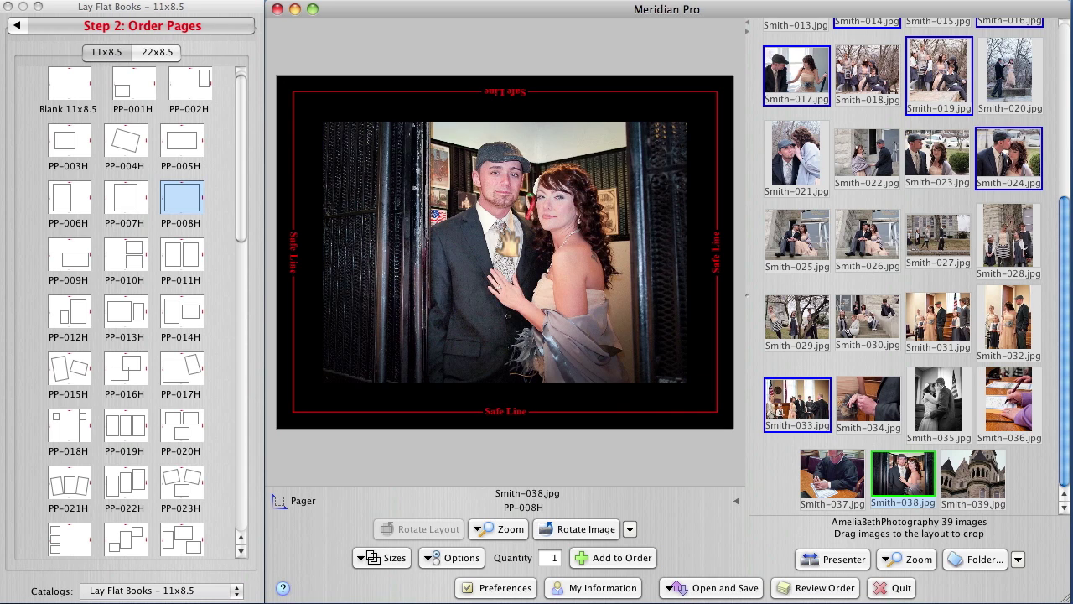
left_click(636, 560)
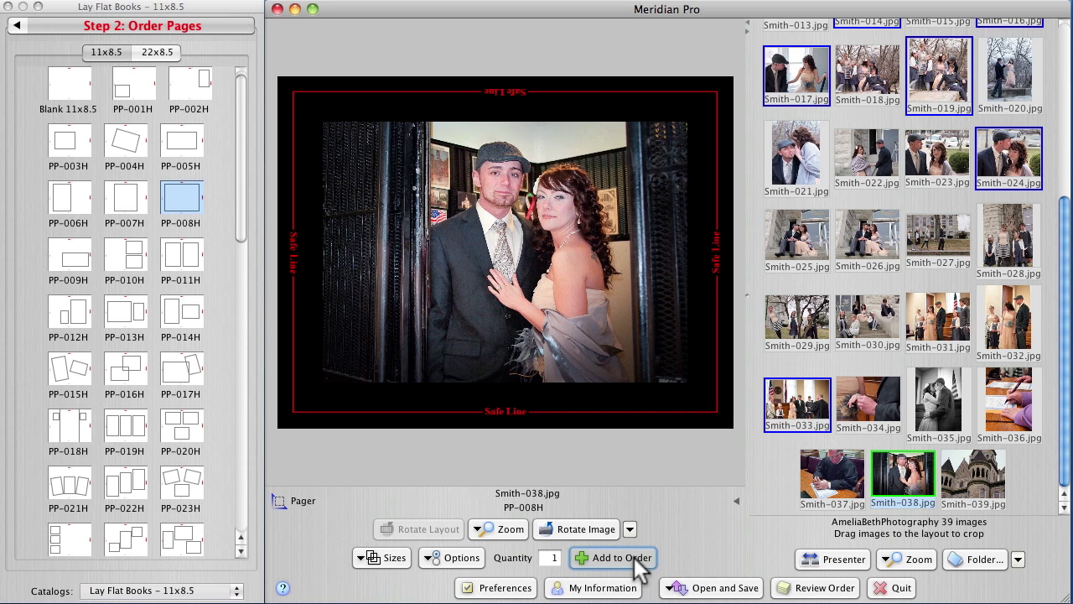
Step: Check out the 15-item, 88.86 MB order to send now via the Internet, paid by credit card
left_click(808, 591)
scroll(521, 277, "down", 2)
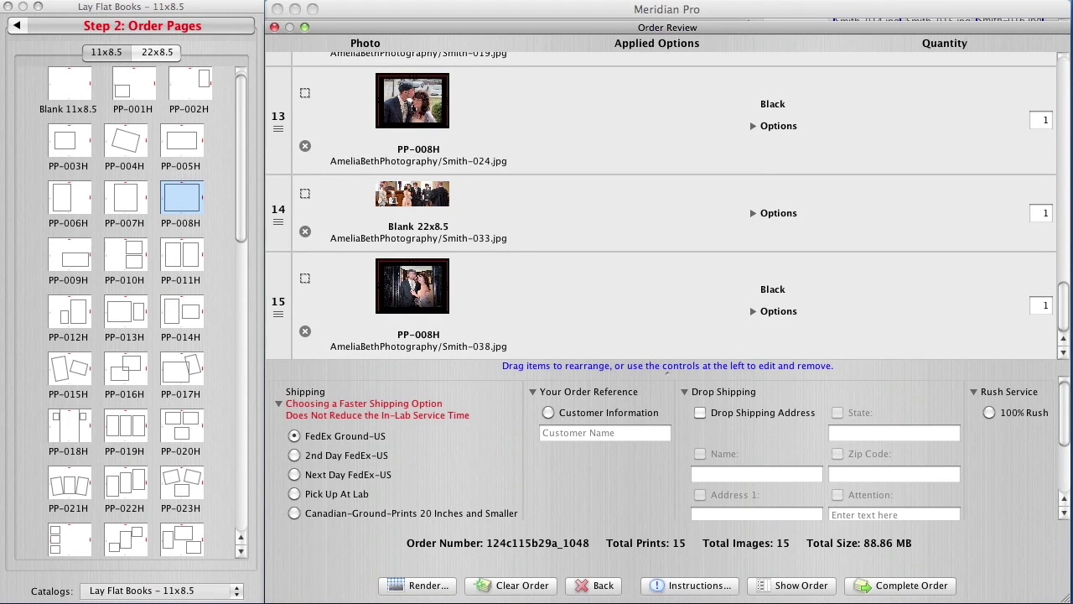
left_click(923, 587)
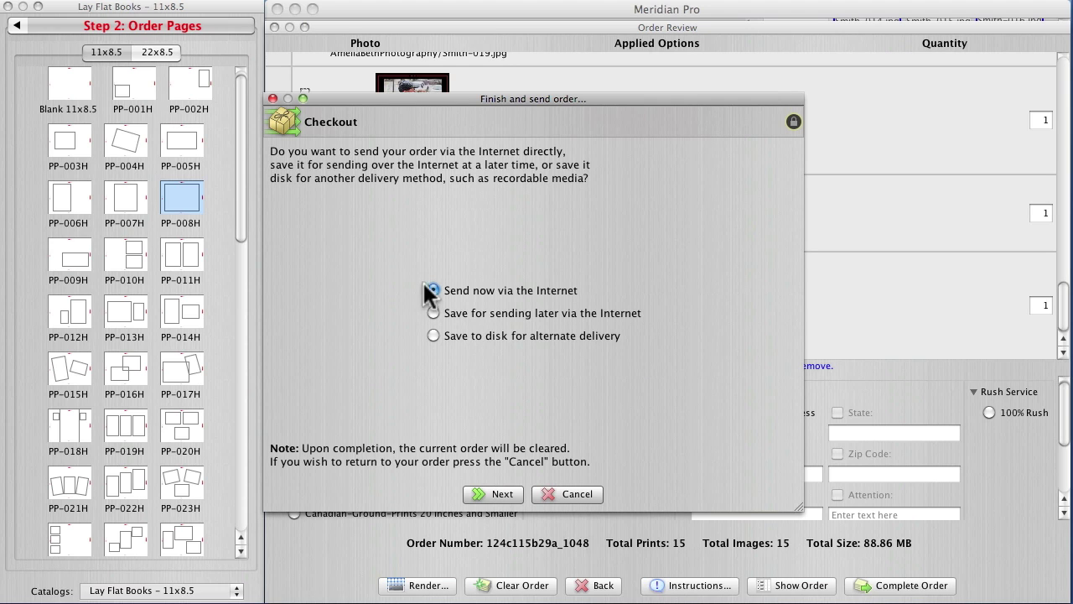
left_click(510, 493)
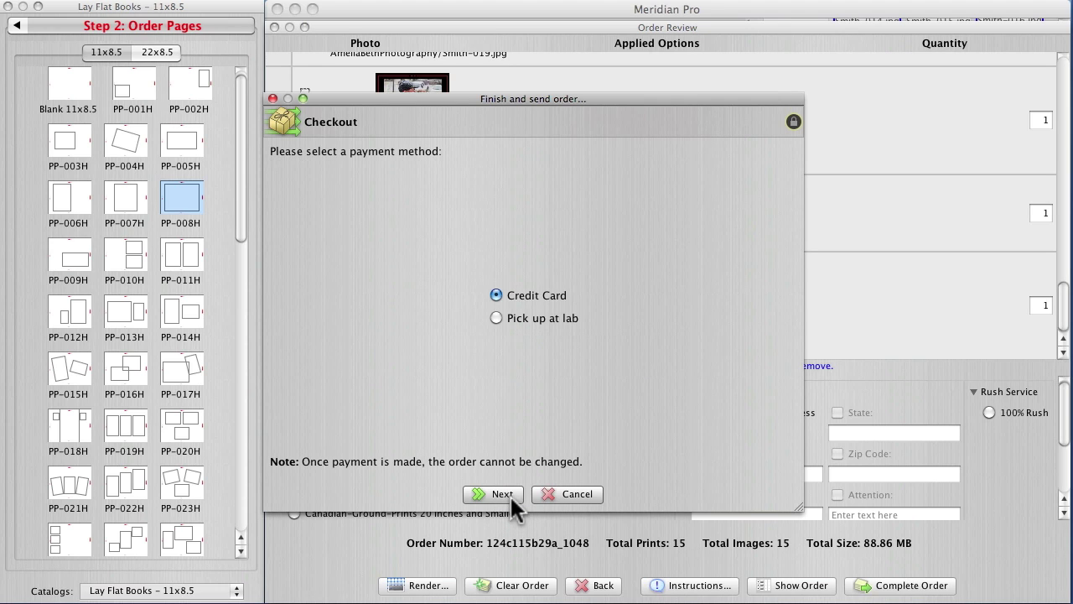
left_click(510, 493)
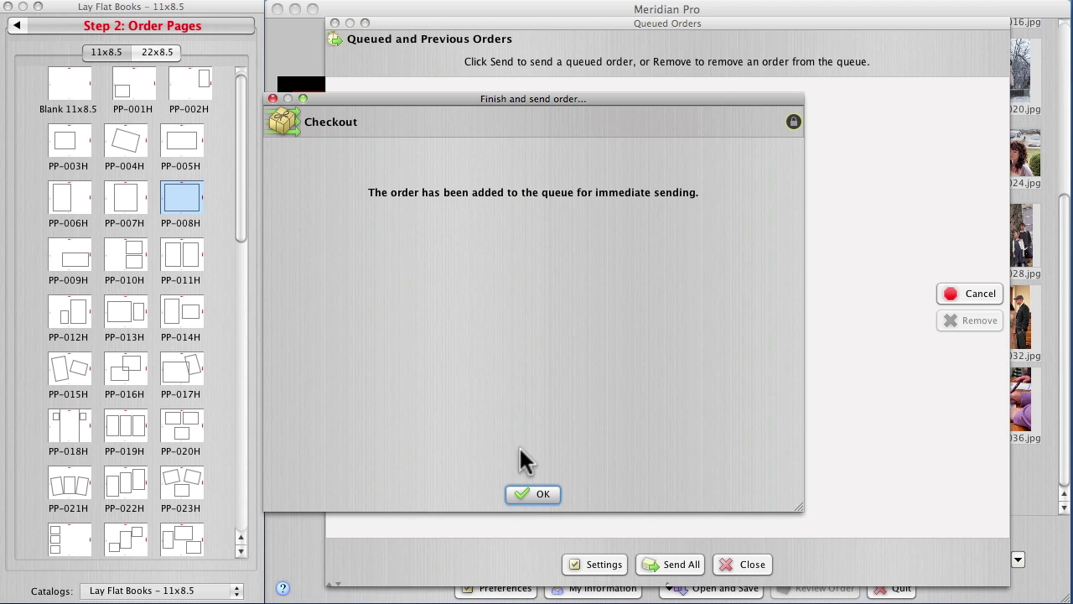